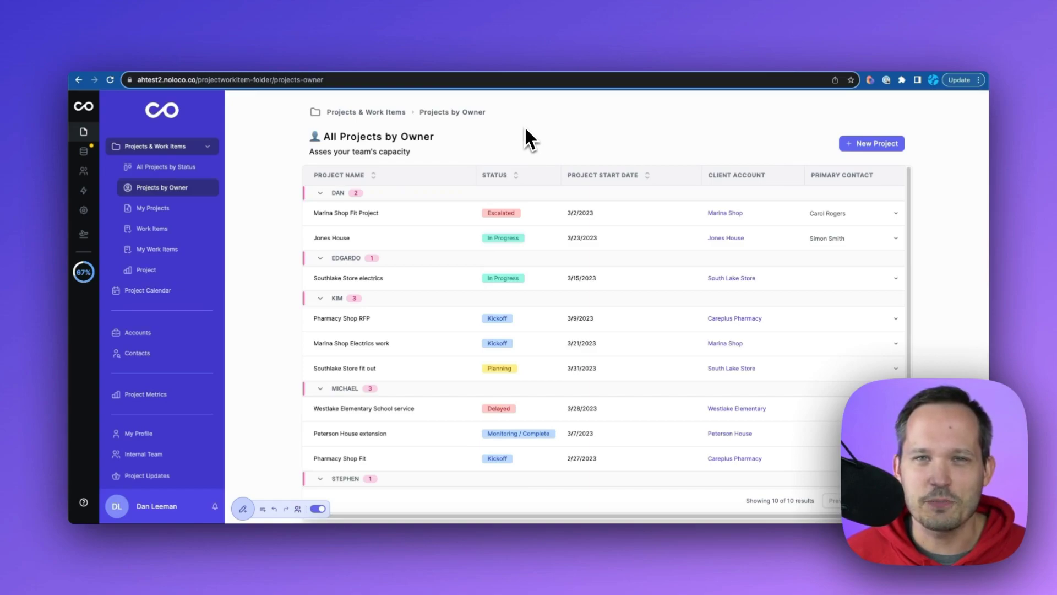
Enter and then leave edit mode on the All Projects by Owner view
key("super+e")
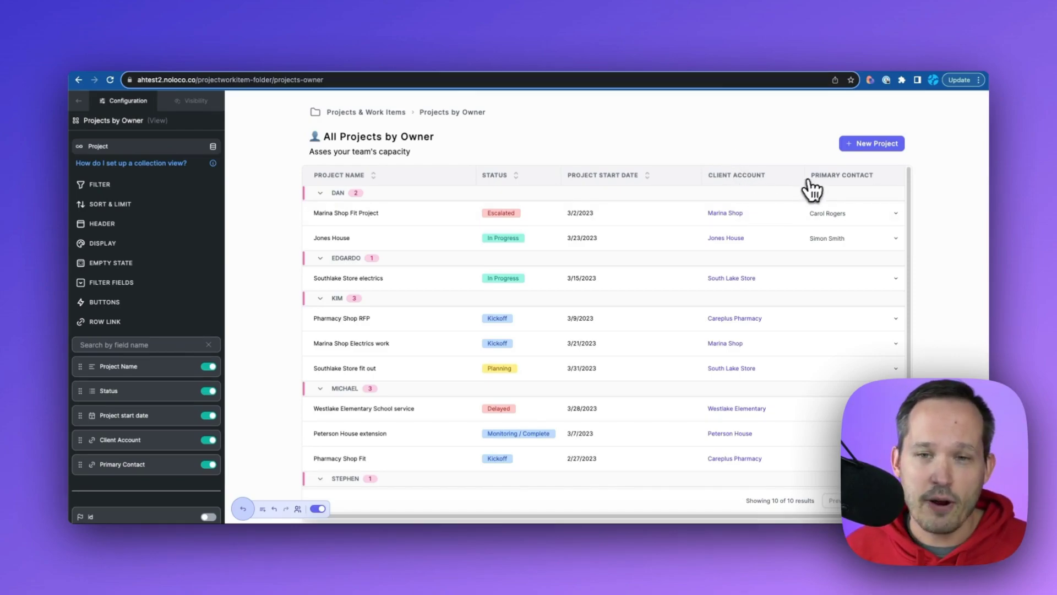
key("Escape")
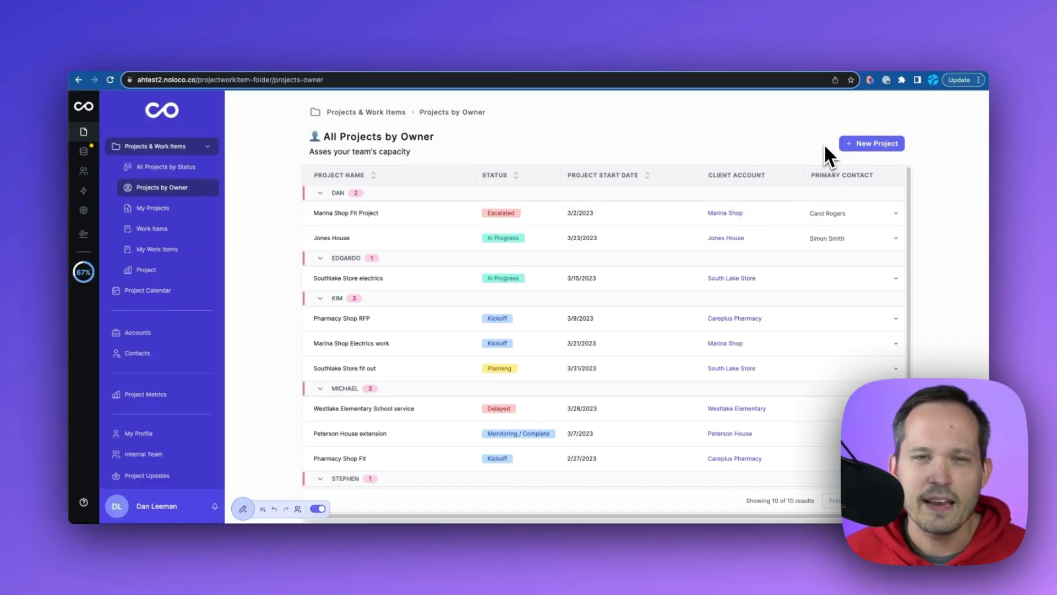
left_click(857, 144)
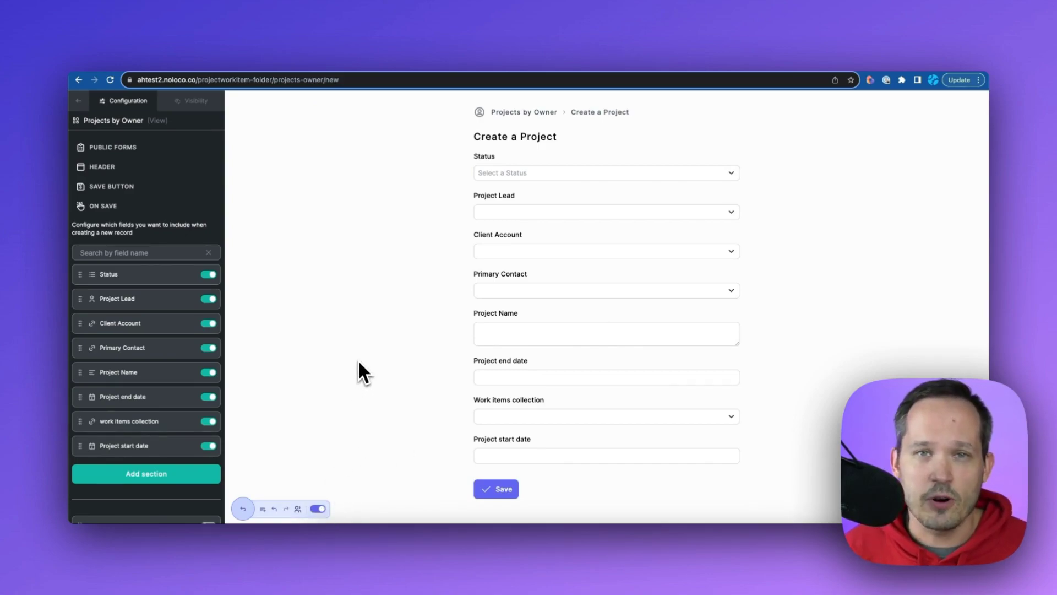
left_click(154, 153)
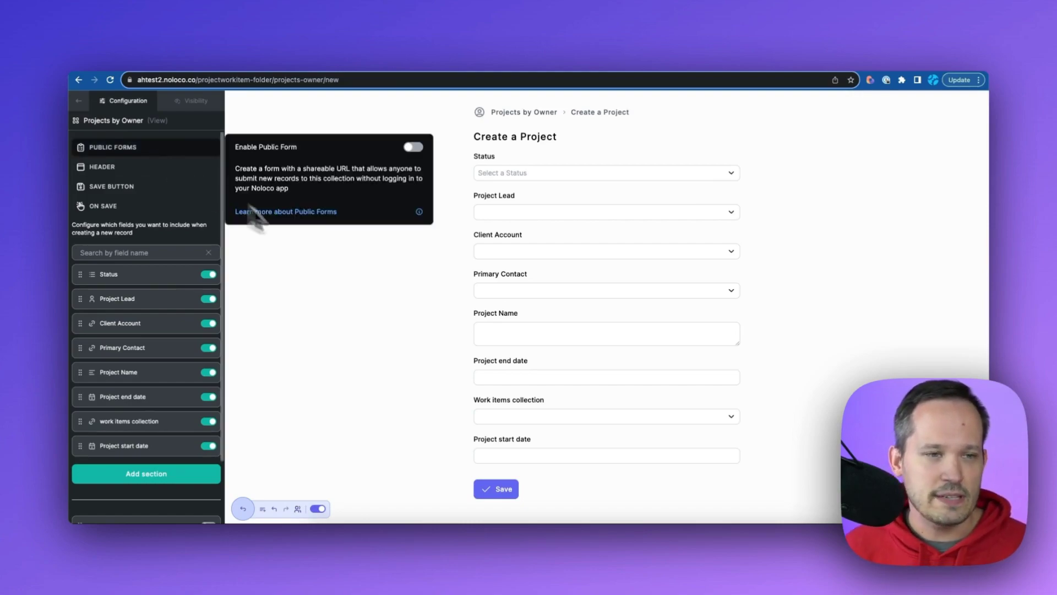
left_click(323, 253)
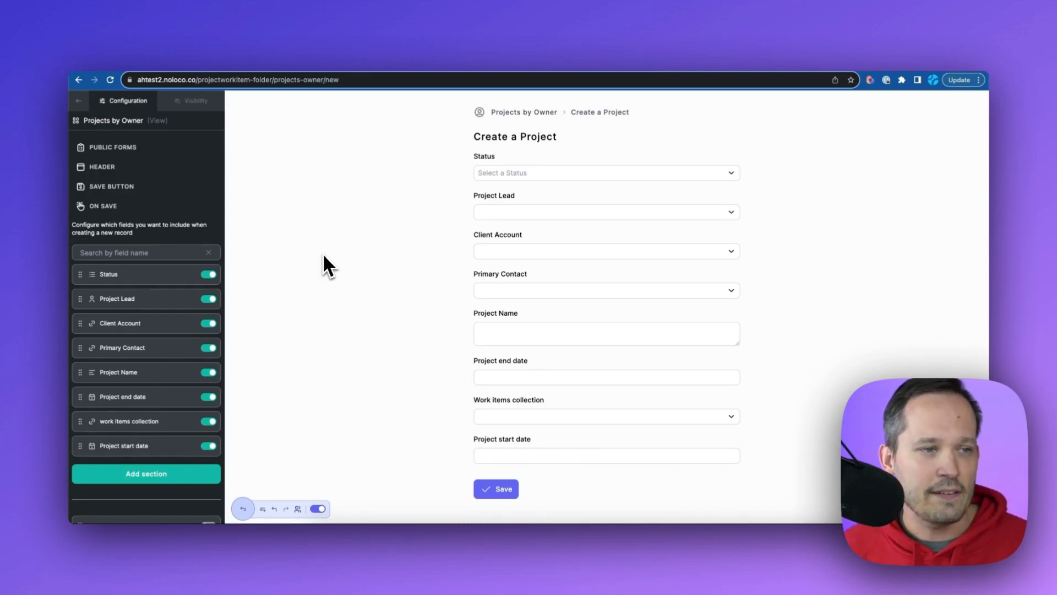
left_click(121, 146)
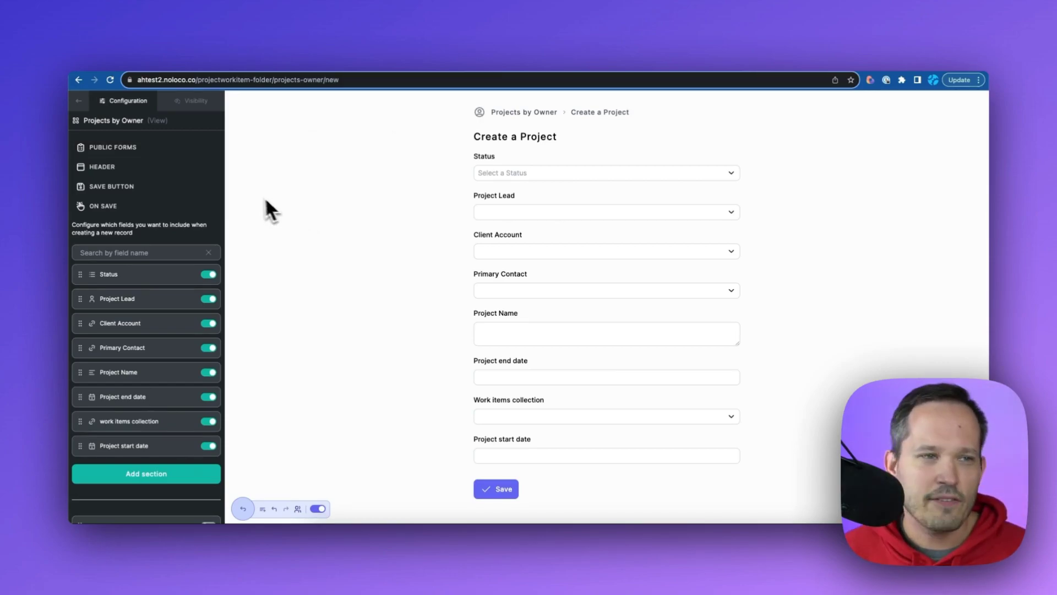
Set the form header subtitle to '# Create a project' with a '* Items' bullet line
left_click(179, 168)
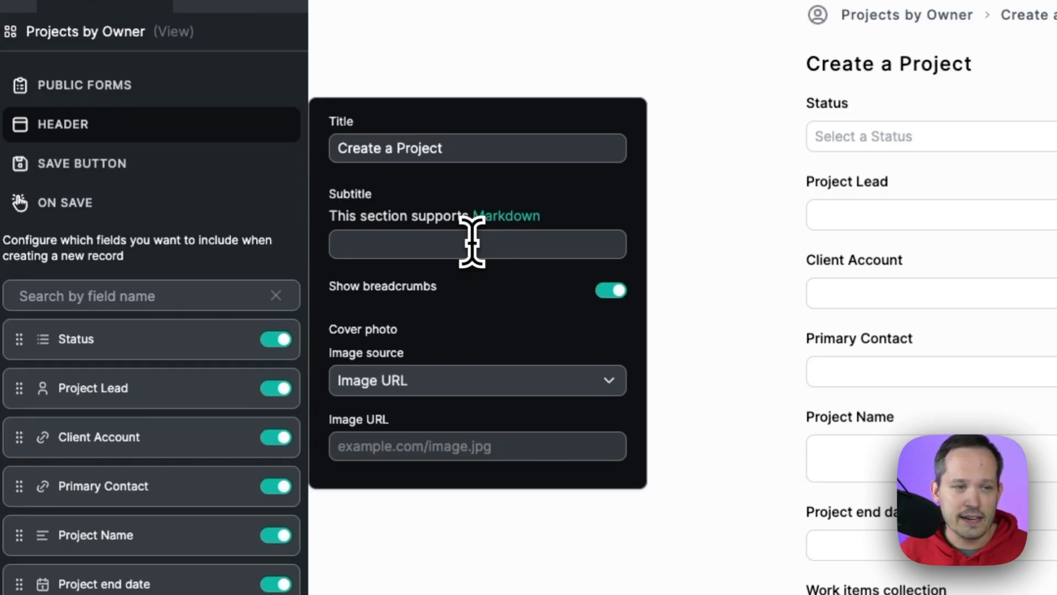
left_click(471, 242)
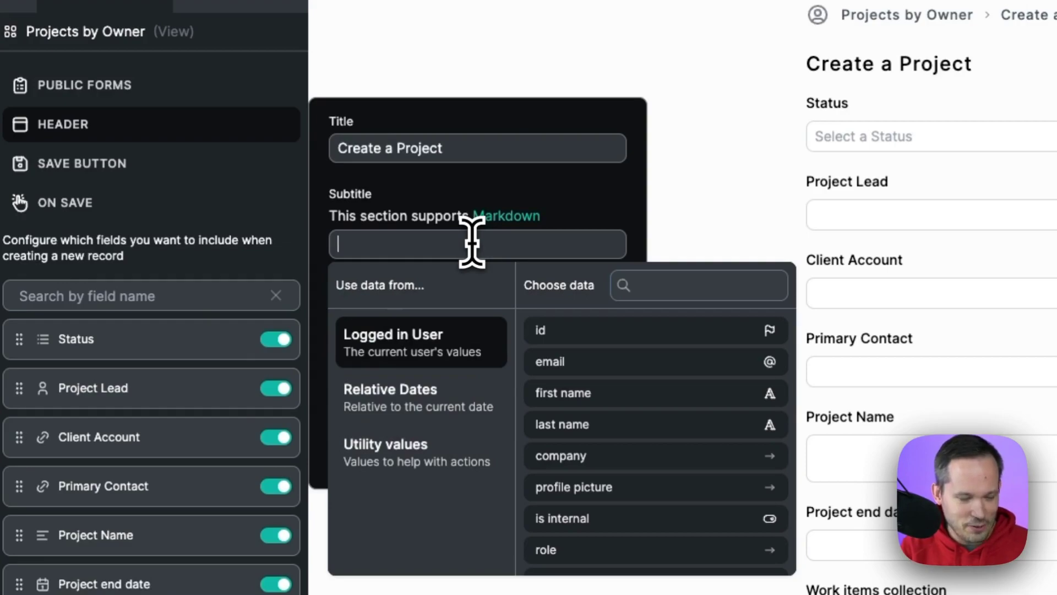
type("#")
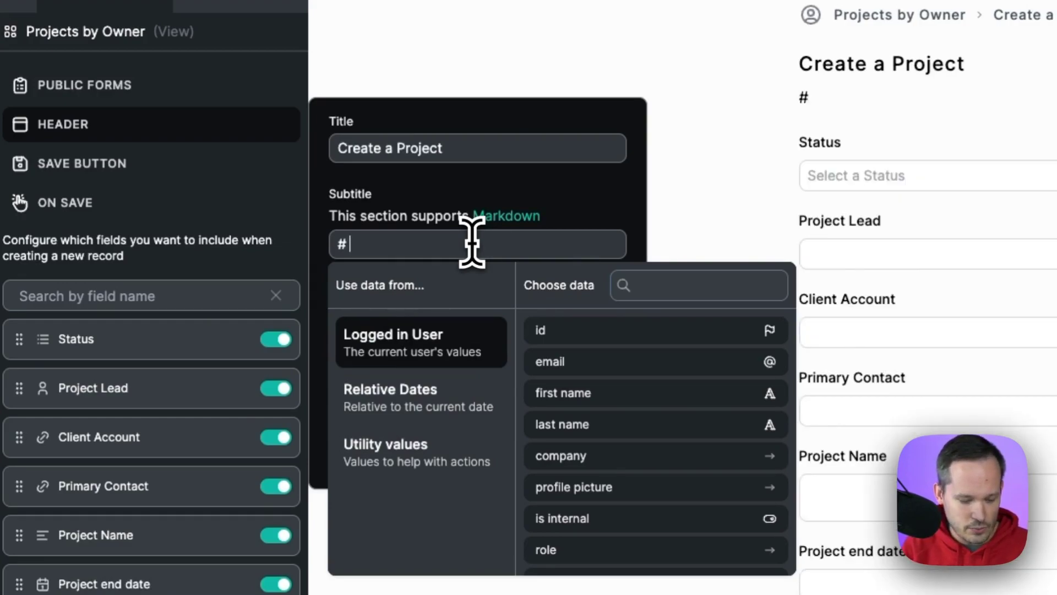
type(" Creat ea")
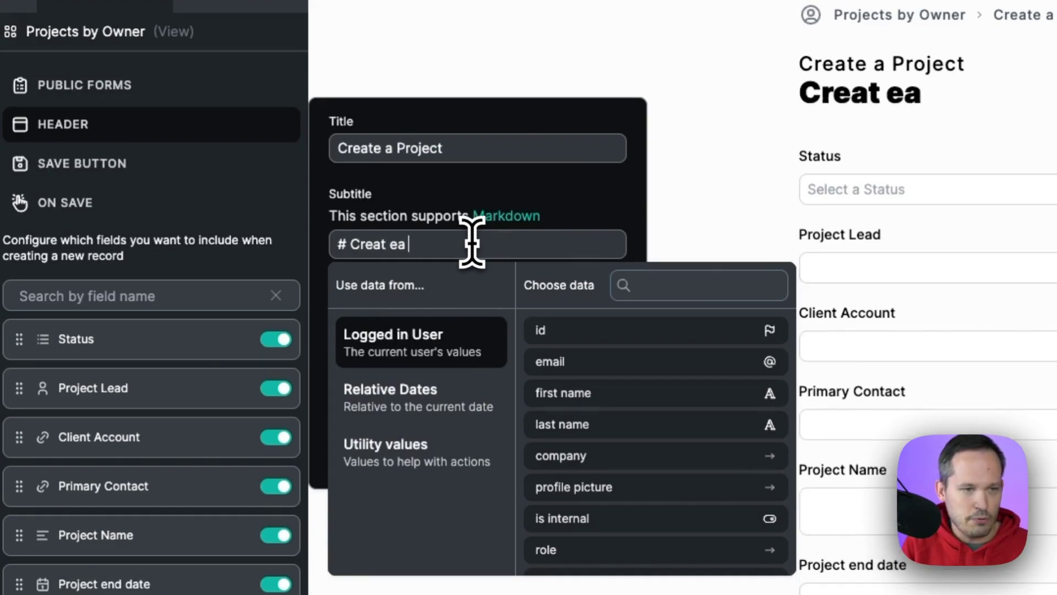
key("BackSpace")
key("BackSpace")
key("BackSpace")
type("e a pro")
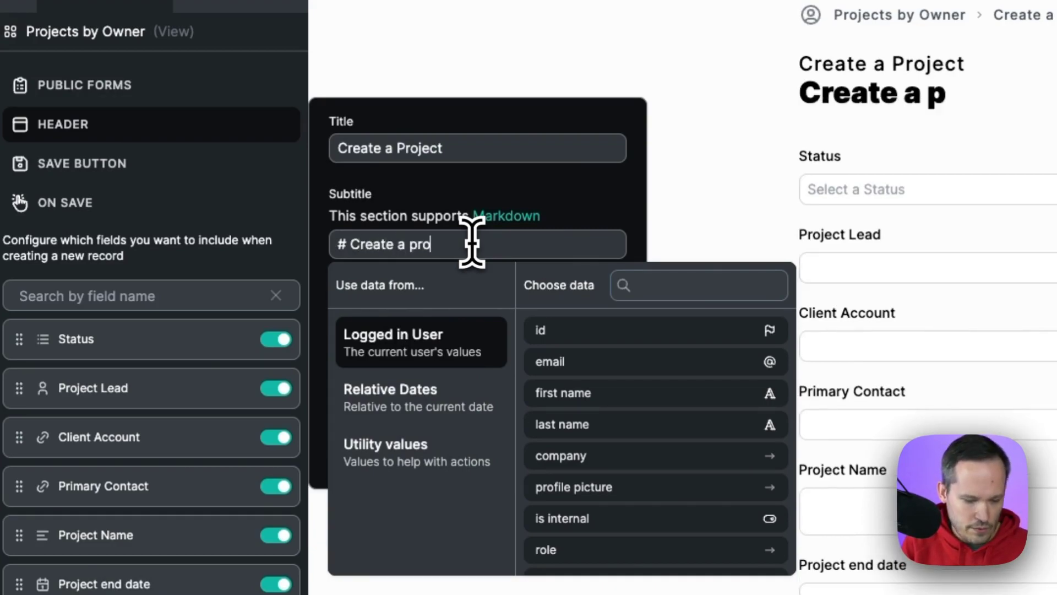
type("ject")
key("Return")
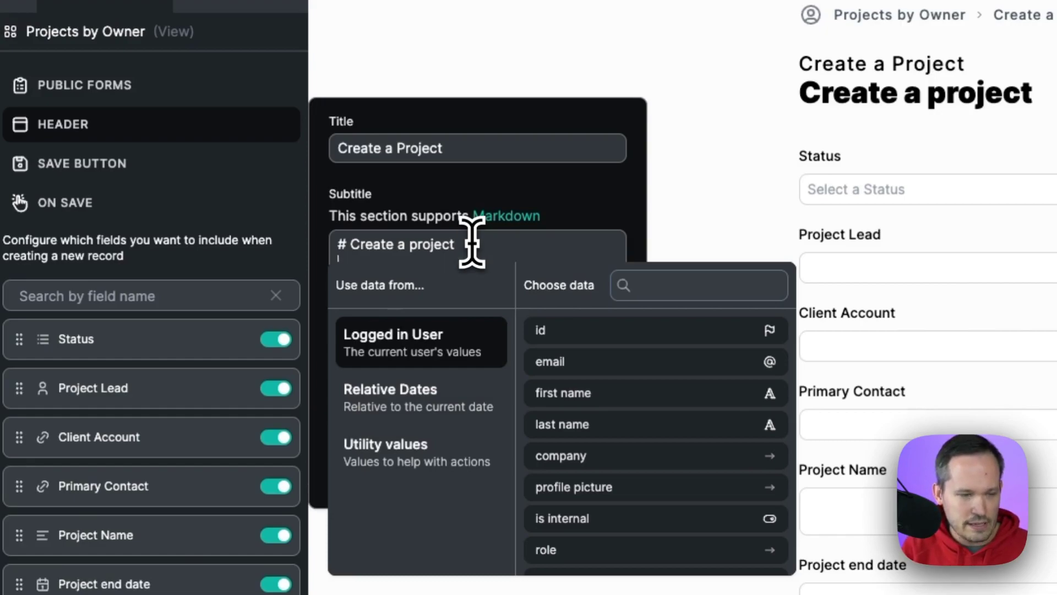
type("* I")
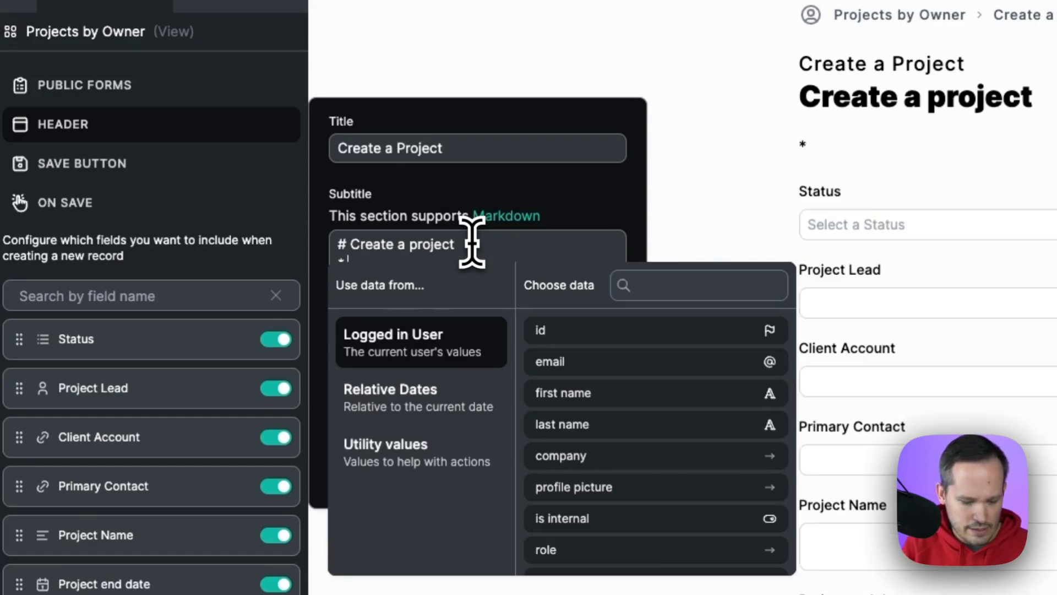
type("tems")
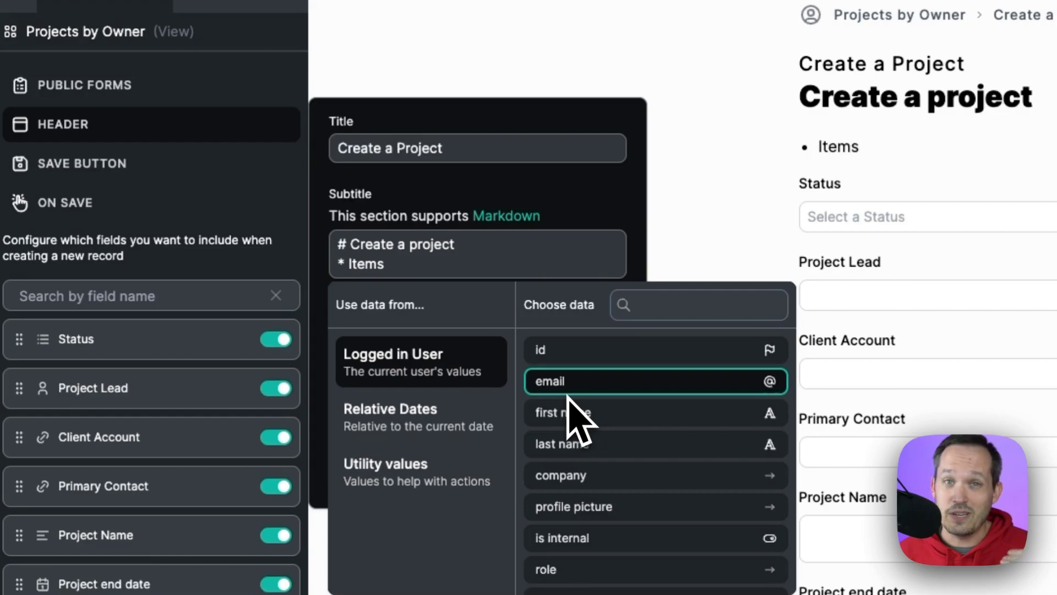
left_click(564, 194)
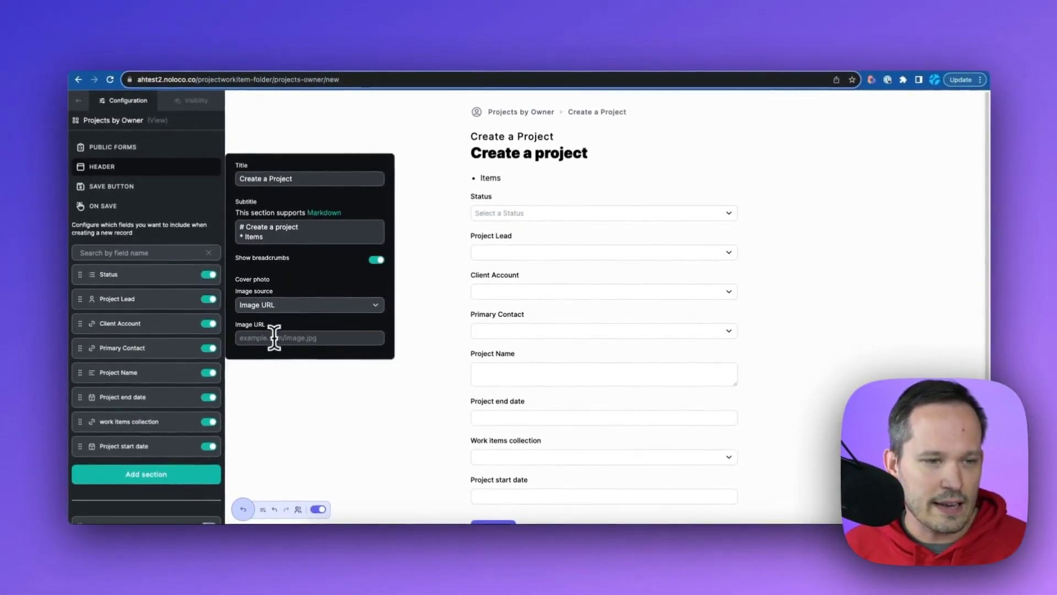
Paste the Project Intake Process image link as the header's cover image
left_click(404, 466)
key("super+v")
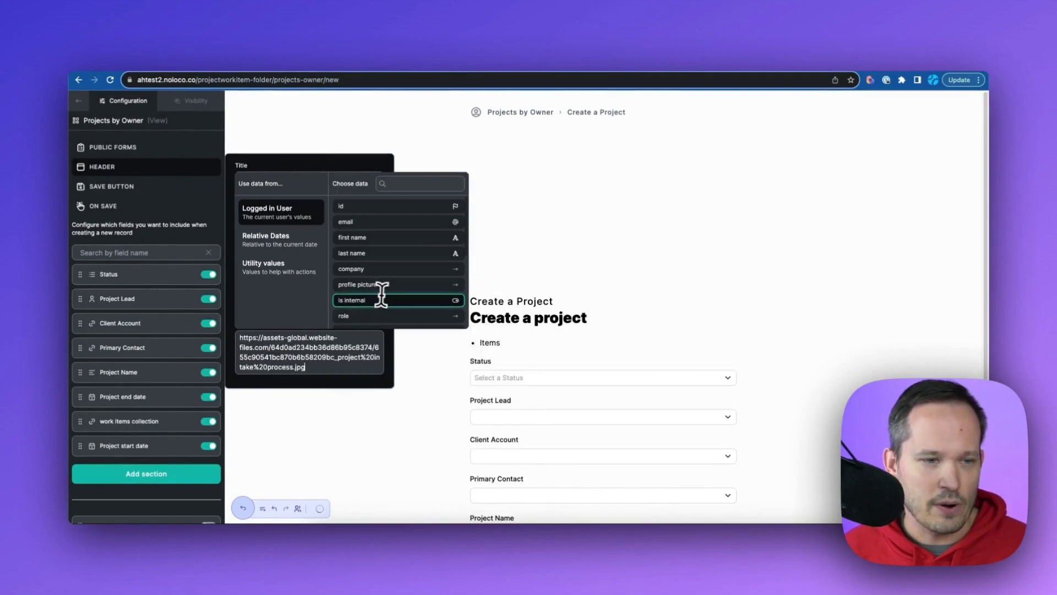
left_click(841, 257)
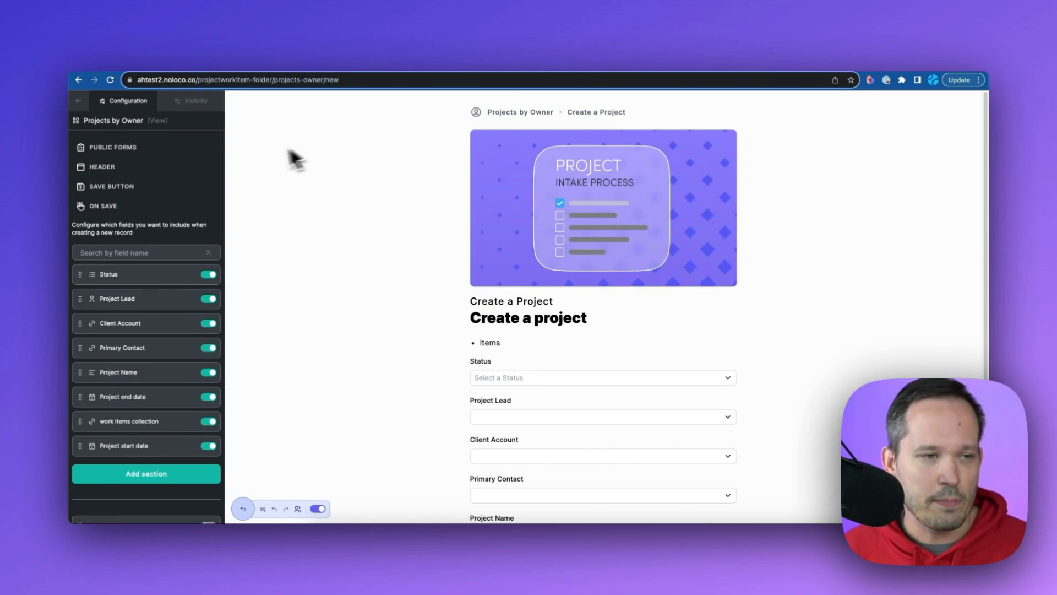
Relabel the form's save button from 'Save' to 'Create Project'
left_click(133, 193)
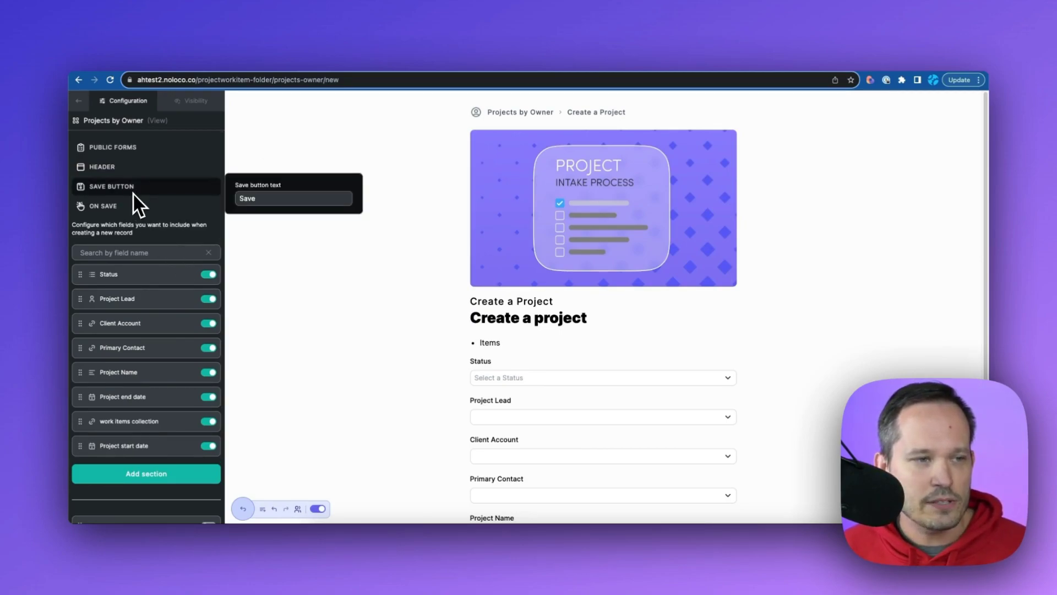
scroll(487, 358, "down", 4)
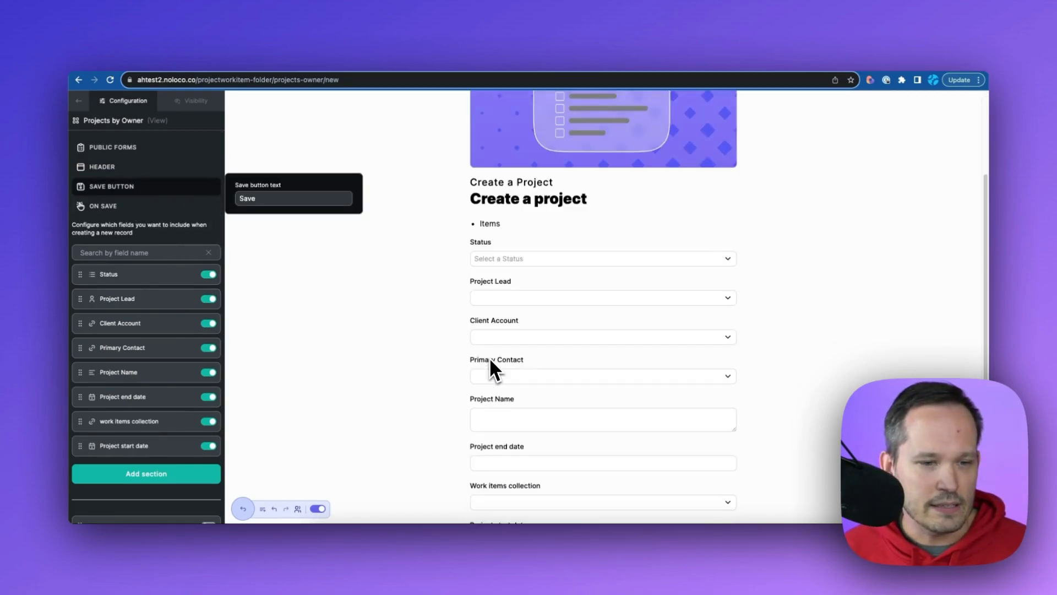
left_click(278, 199)
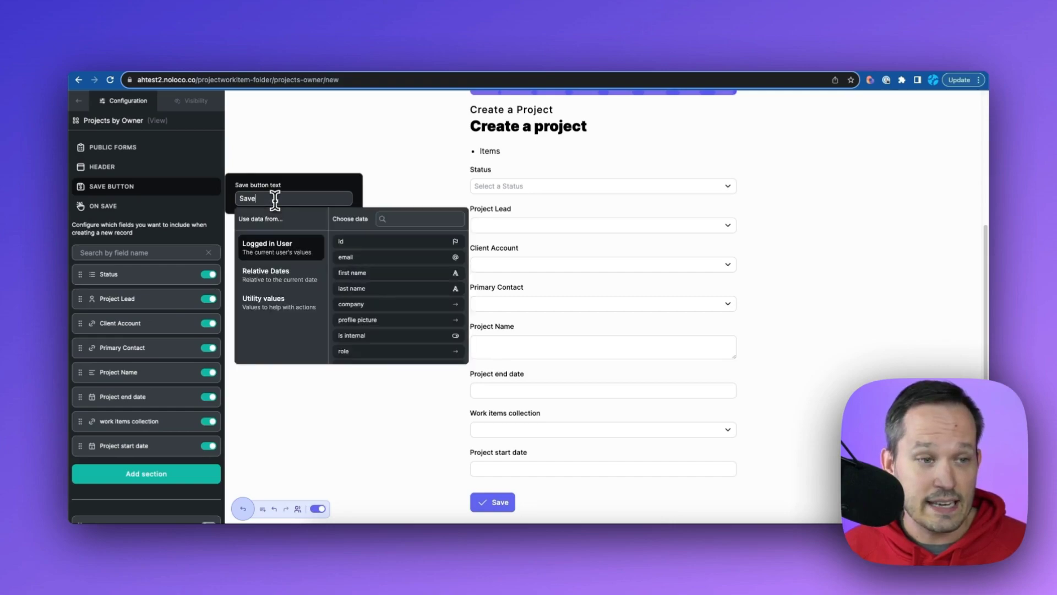
double_click(274, 199)
type("Create ")
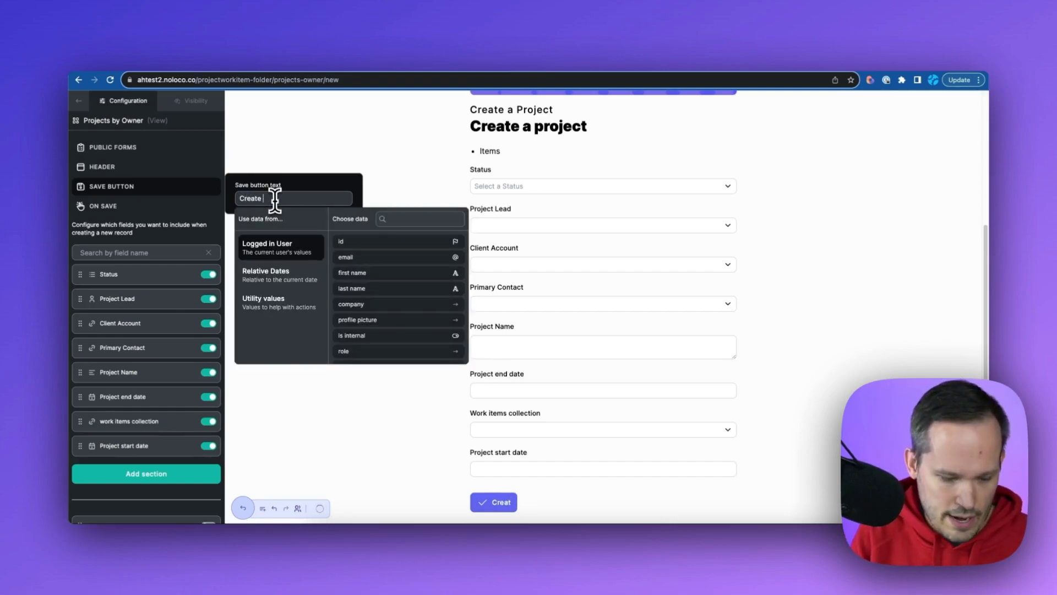
type("Project")
Switch off the work items collection field in the form's field list
left_click(117, 208)
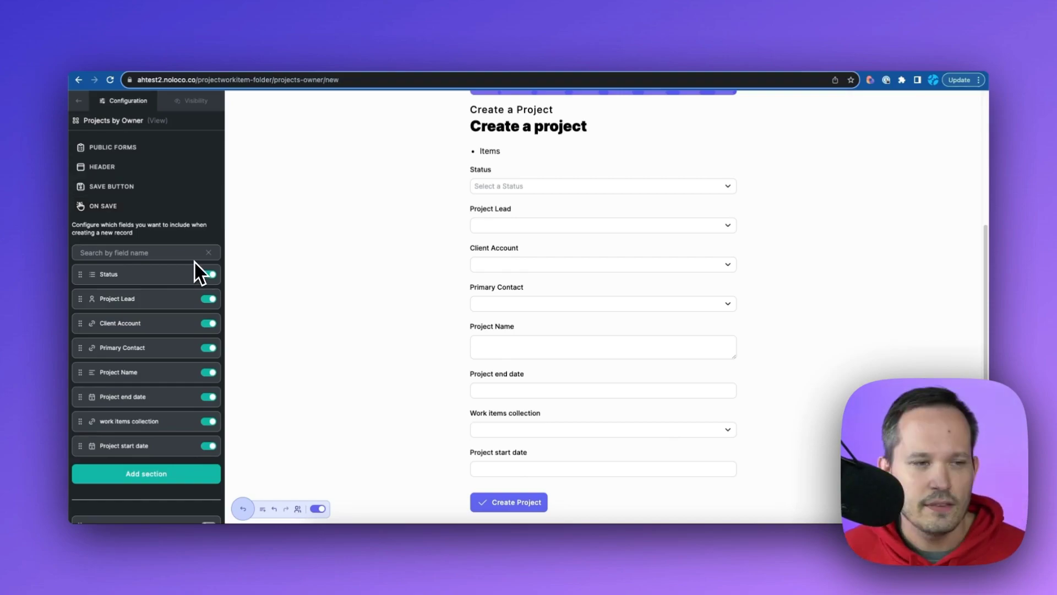
scroll(194, 259, "down", 2)
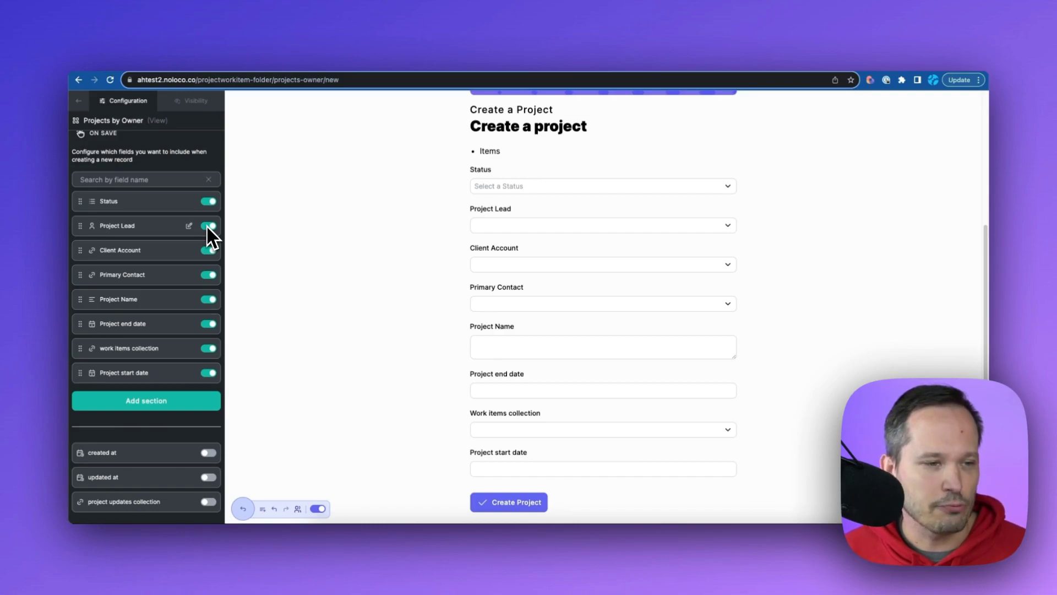
left_click(209, 349)
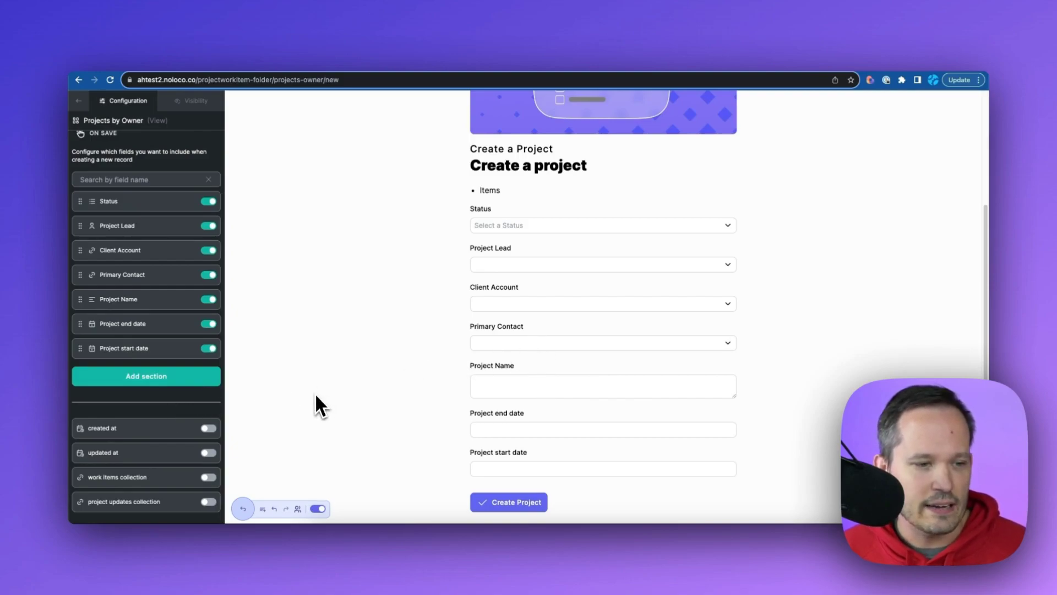
Add a new form section labelled 'Project Dates'
left_click(175, 380)
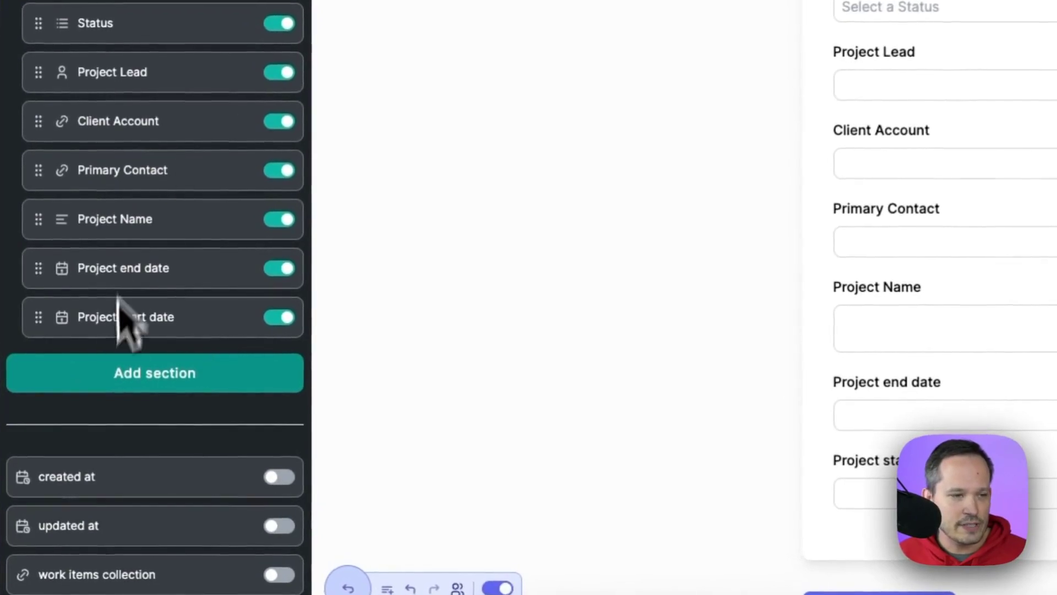
left_click(121, 380)
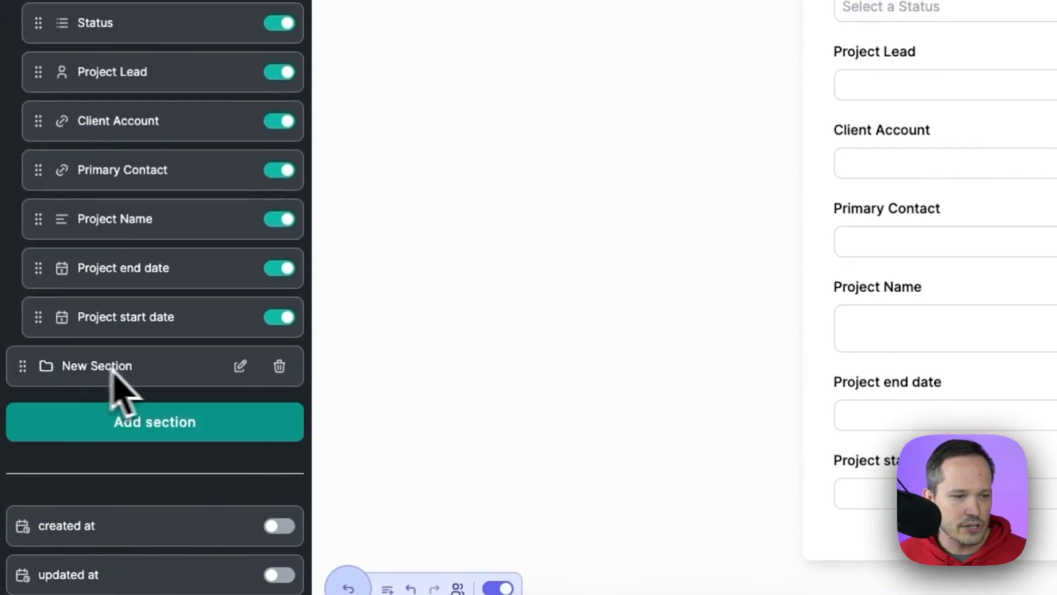
left_click(240, 366)
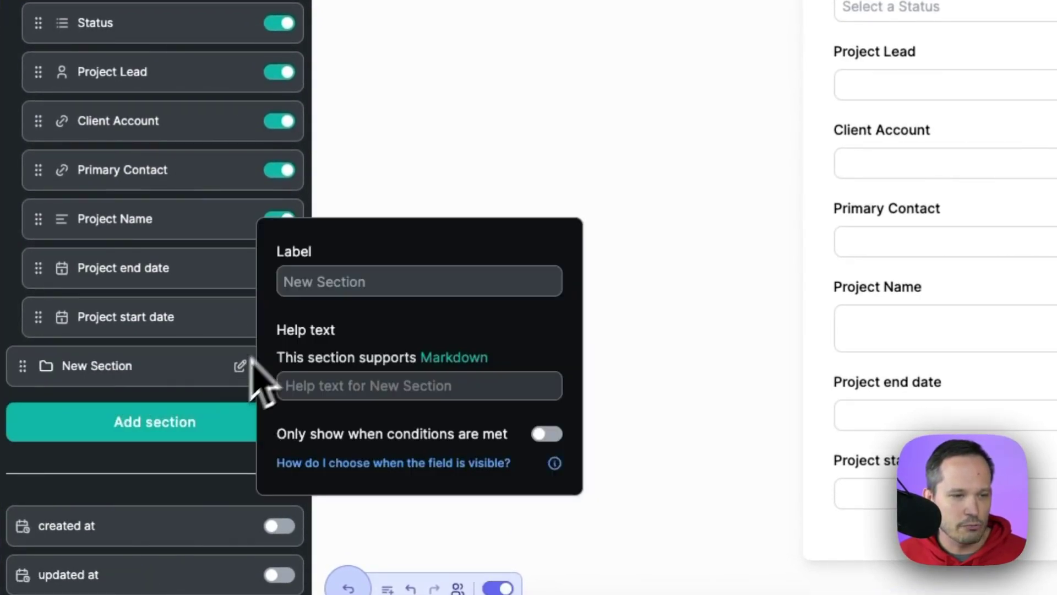
left_click(341, 282)
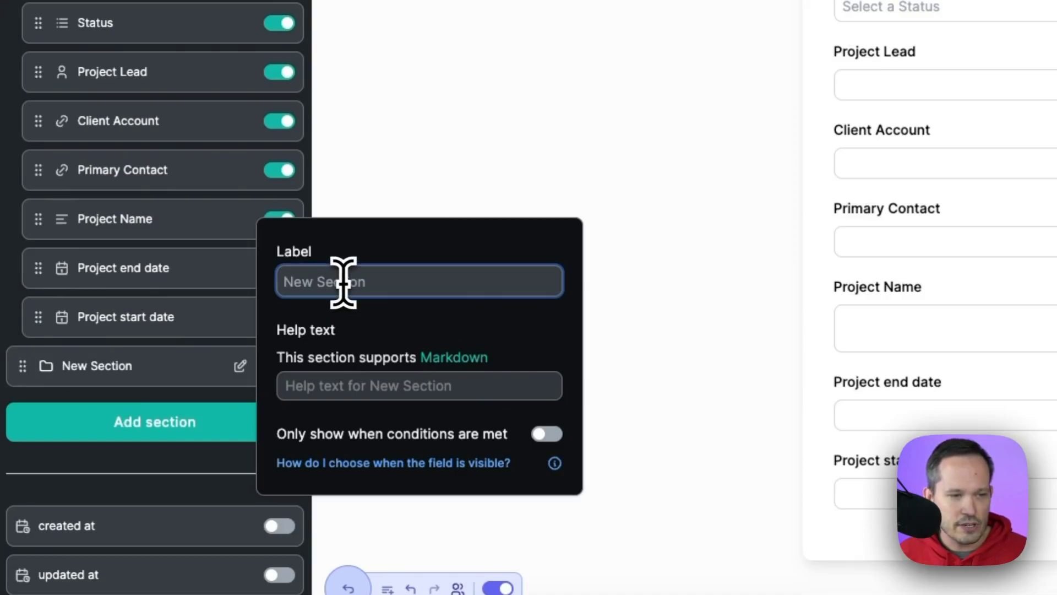
type("Proj")
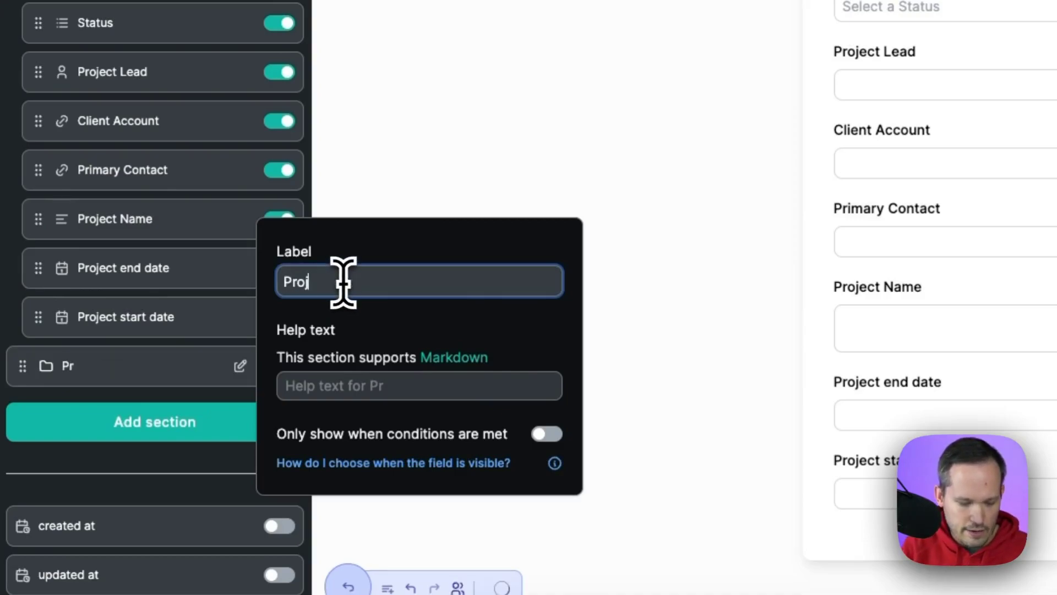
type("ect Dates")
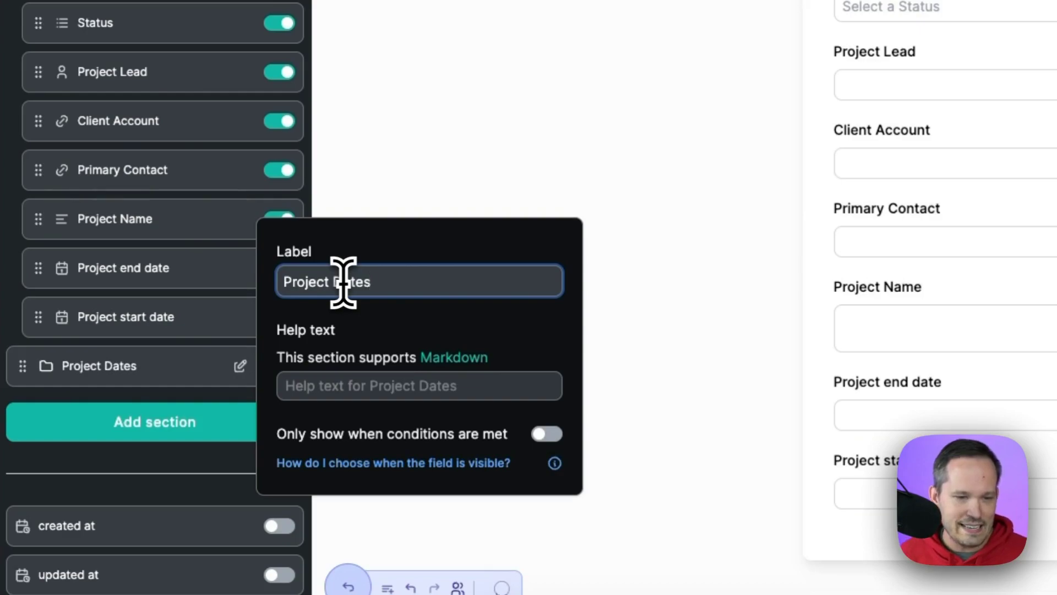
Place Project Dates above the date fields, with Project start date before Project end date
left_click_drag(22, 366, 27, 331)
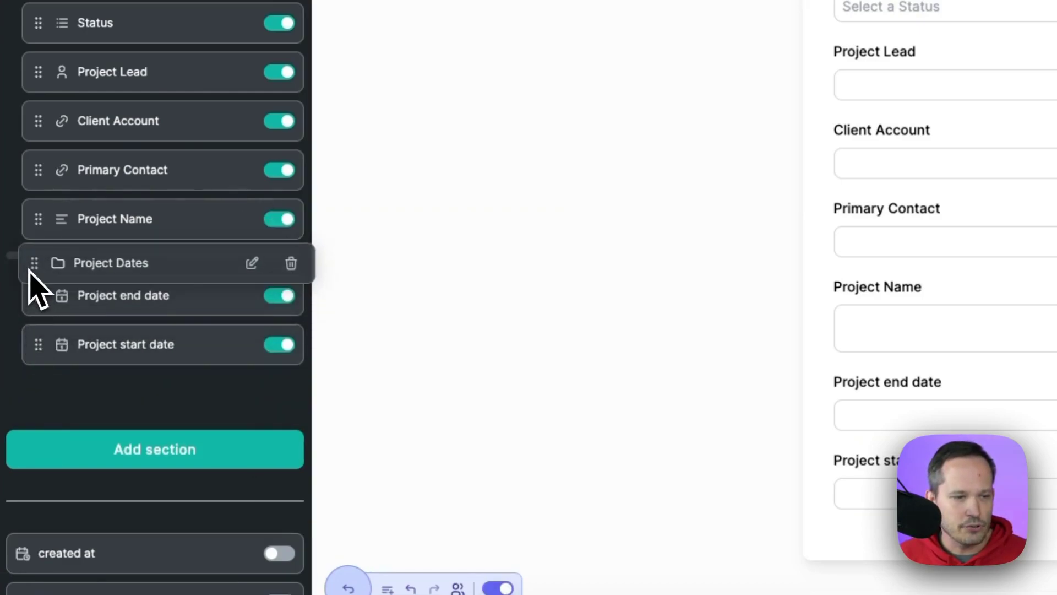
left_click_drag(28, 270, 28, 272)
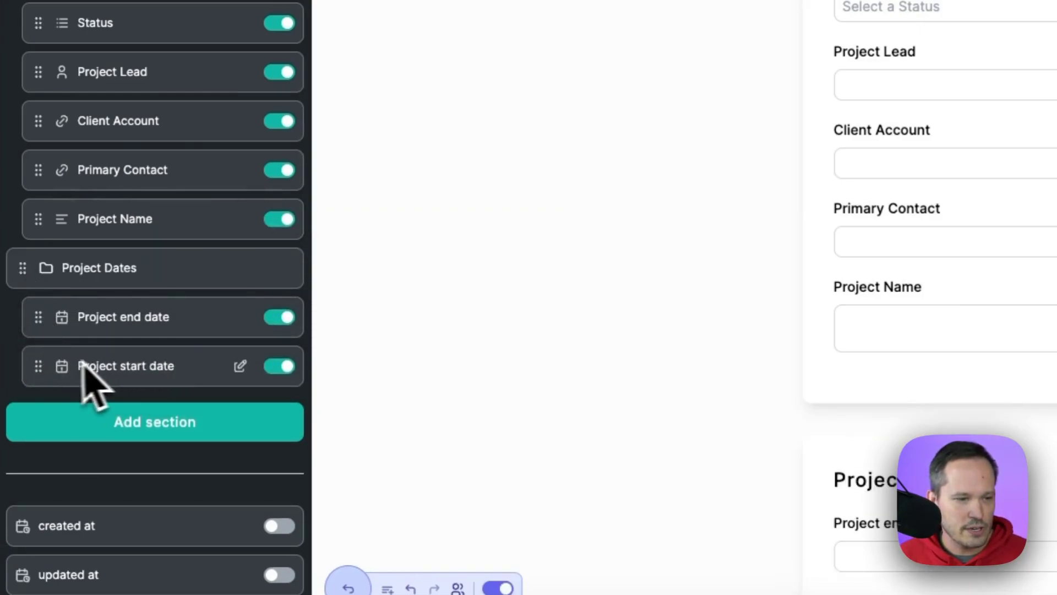
left_click_drag(35, 368, 40, 319)
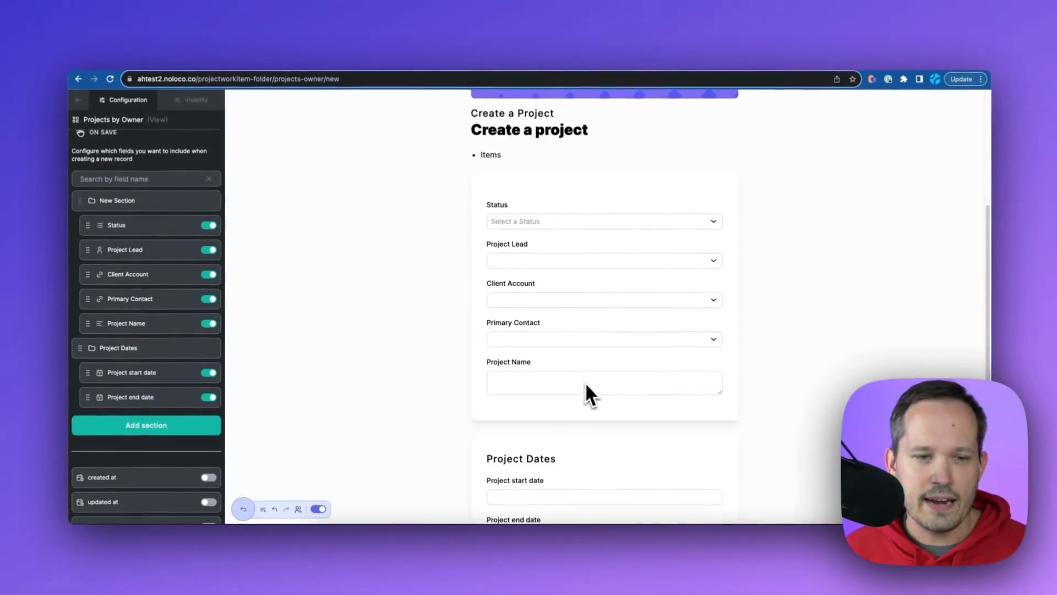
scroll(585, 382, "down", 3)
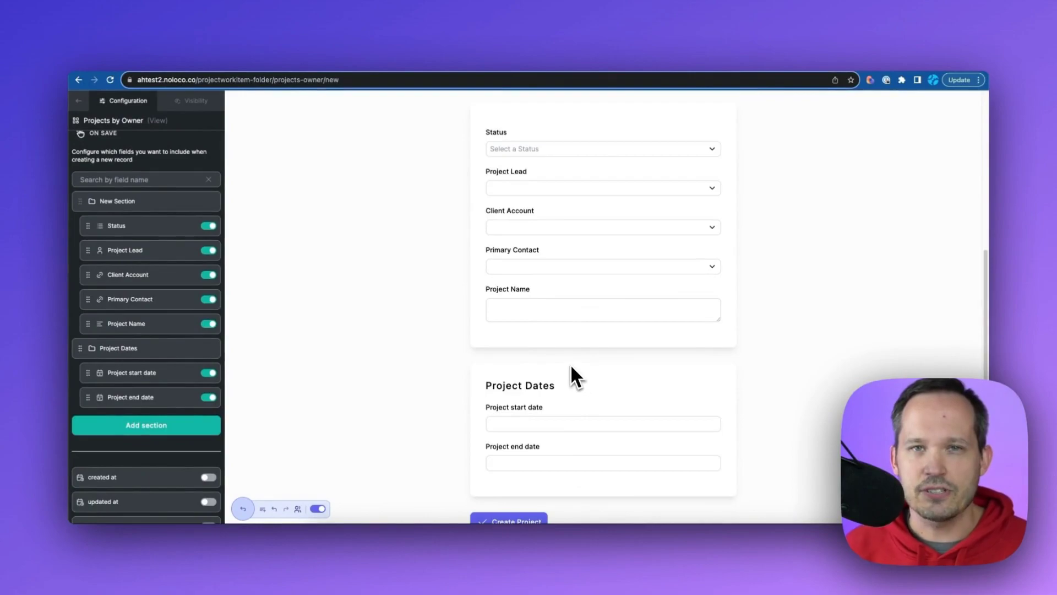
scroll(570, 363, "up", 3)
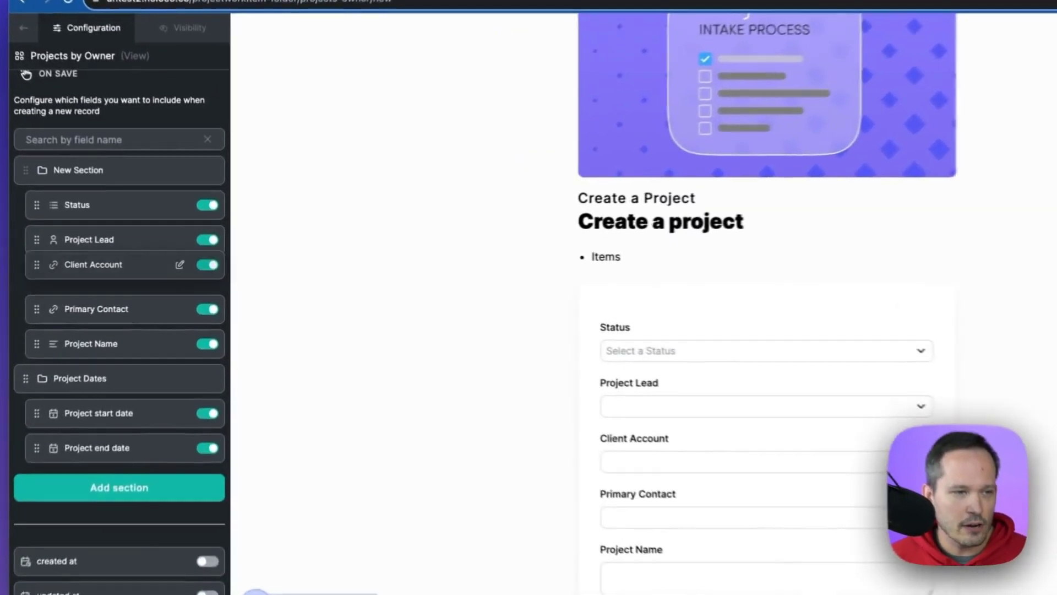
Move Client Account to the top of the form and make it required
left_click_drag(90, 277, 90, 232)
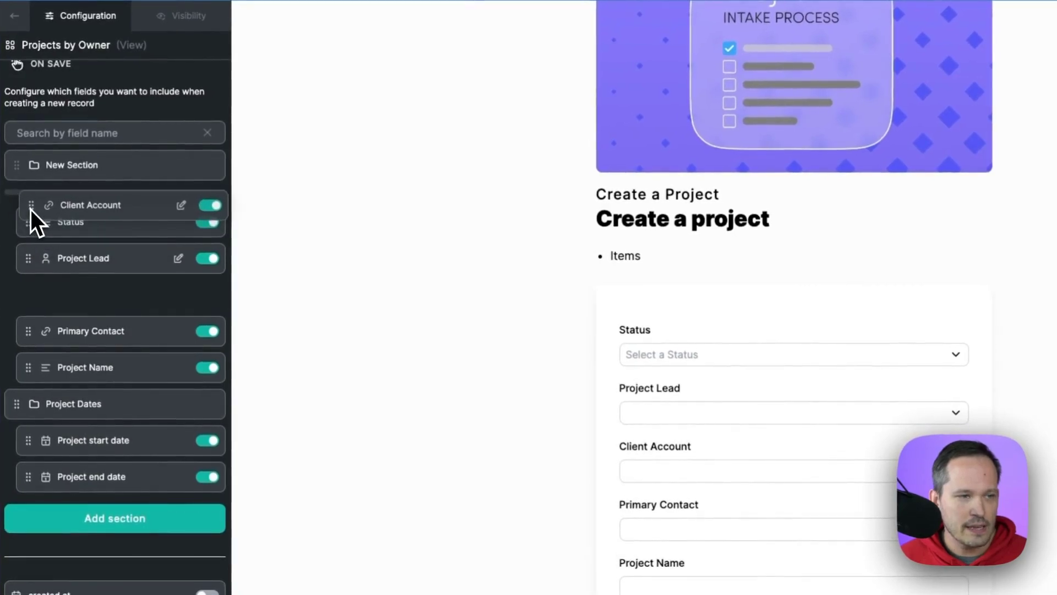
left_click_drag(31, 210, 31, 211)
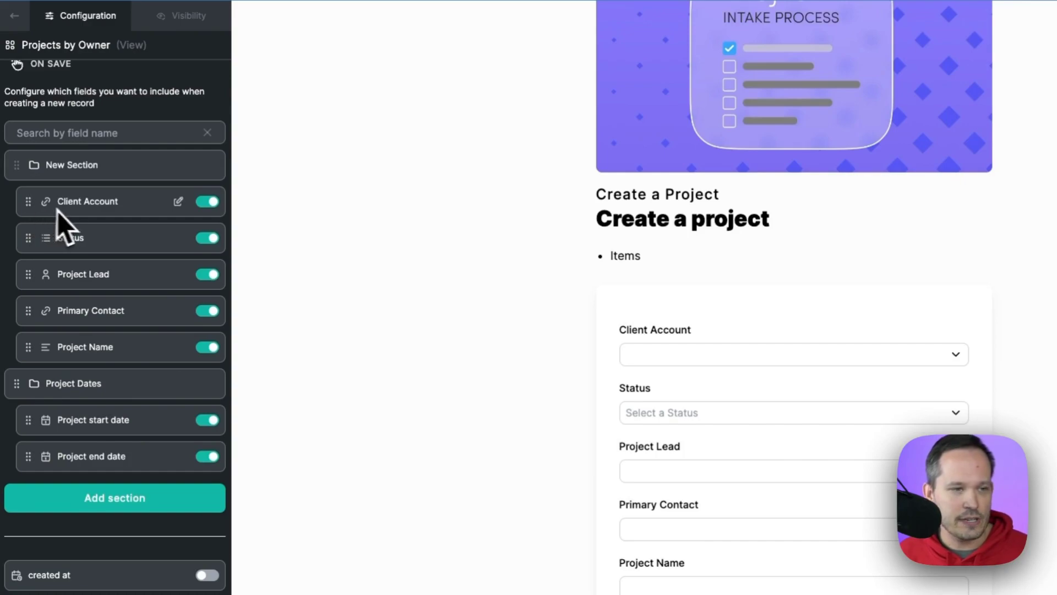
left_click(179, 202)
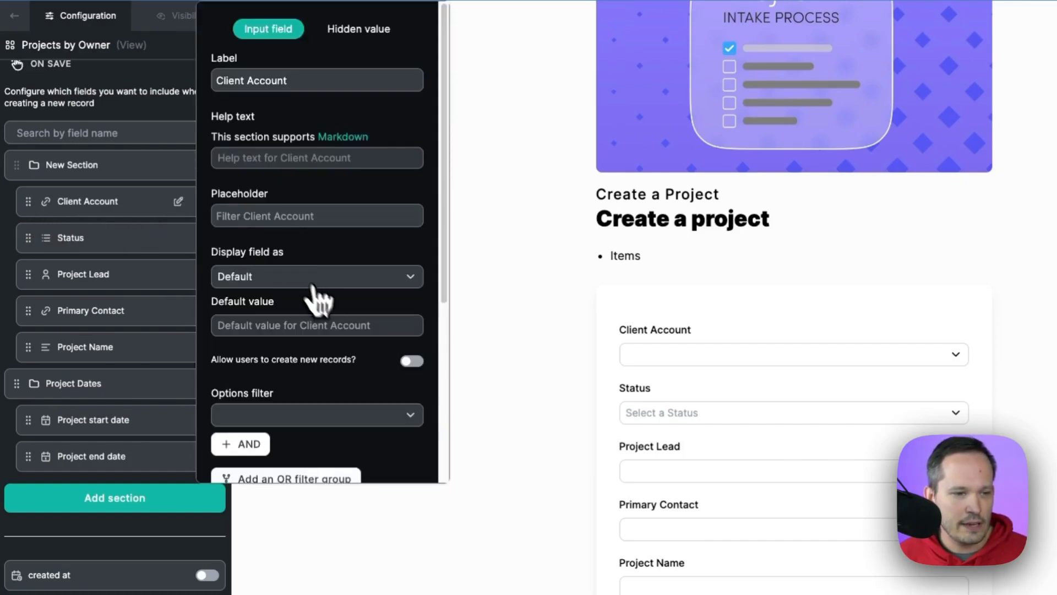
scroll(327, 308, "down", 3)
scroll(326, 302, "down", 1)
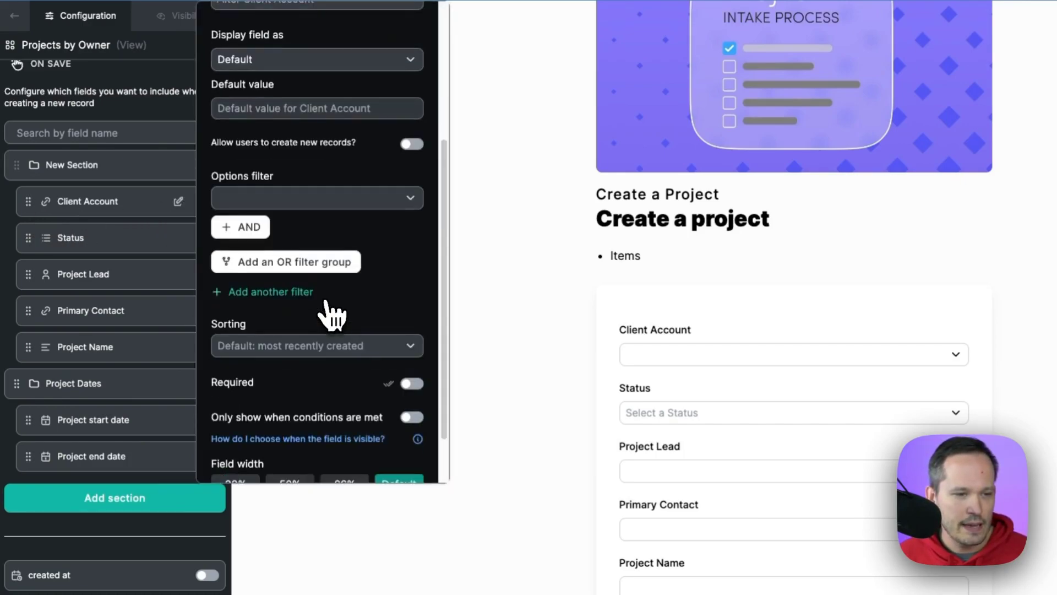
left_click(410, 384)
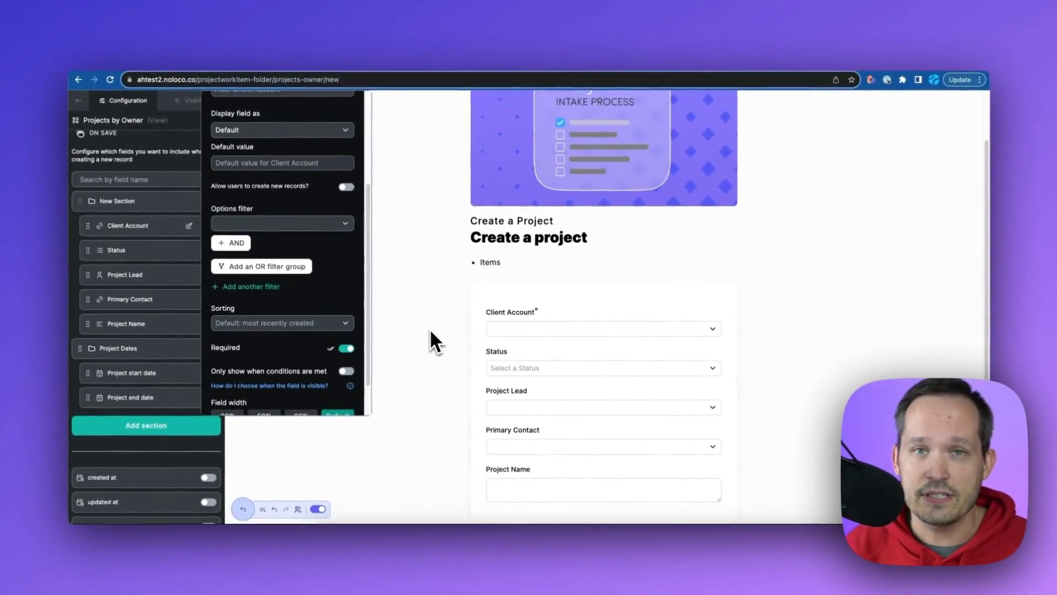
left_click(28, 348)
Move Project Name below Client Account and turn on its input validation
left_click_drag(90, 326, 65, 247)
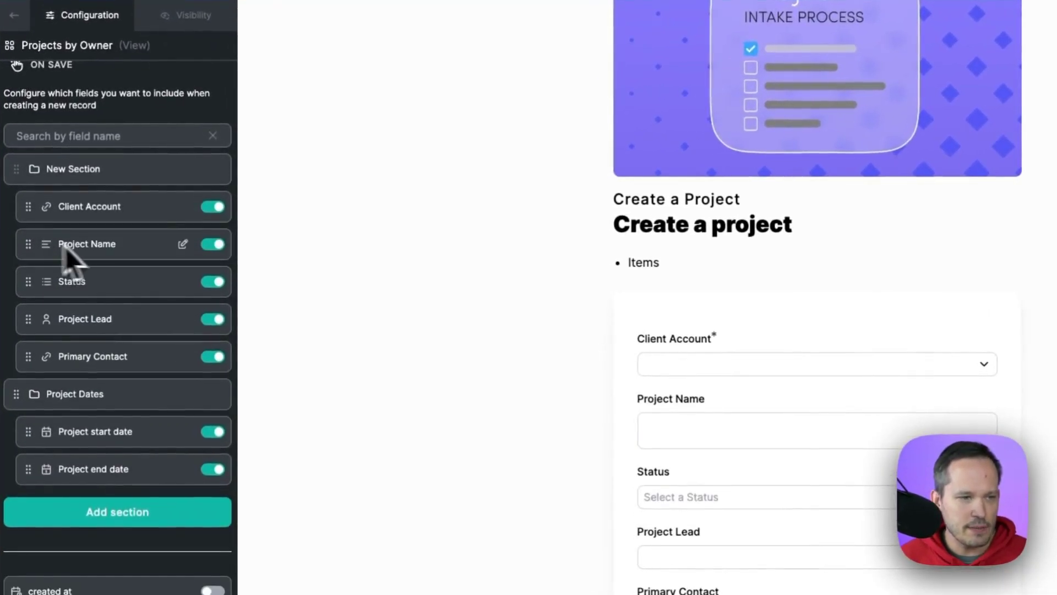
left_click(183, 245)
scroll(250, 276, "down", 1)
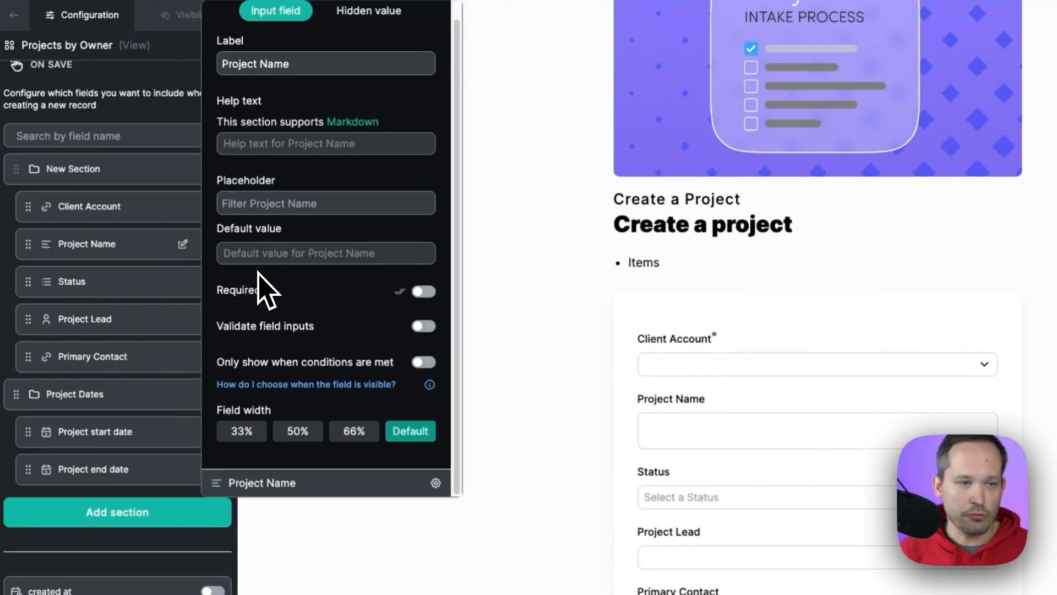
left_click(419, 332)
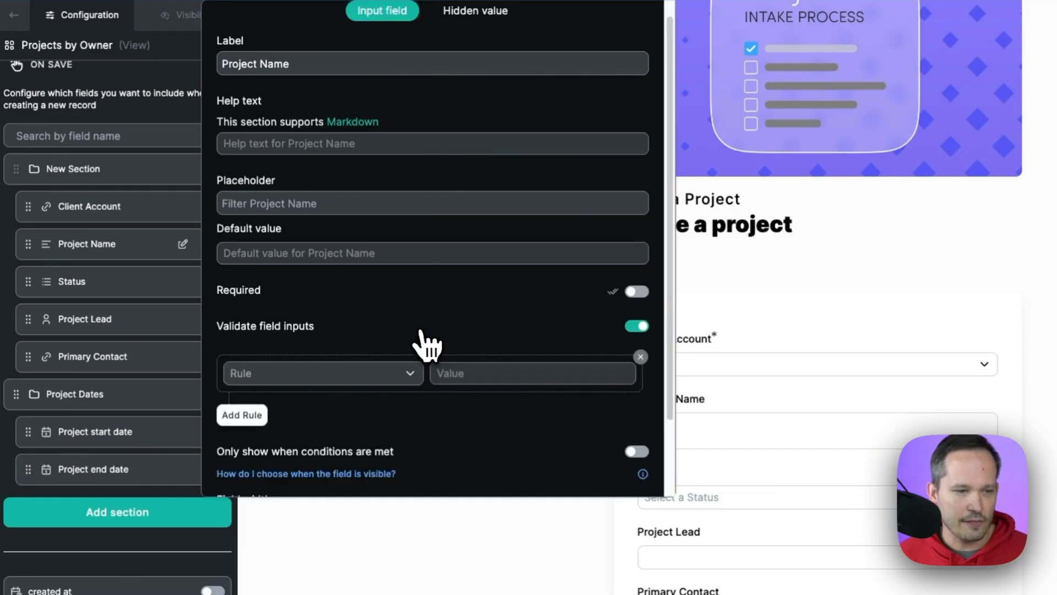
scroll(419, 338, "down", 1)
scroll(408, 349, "down", 3)
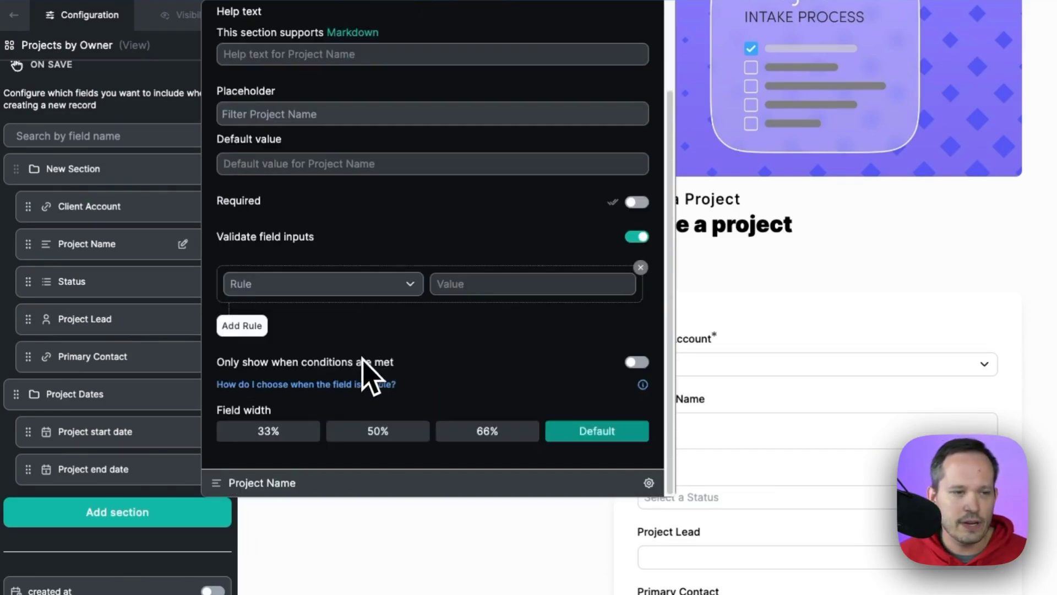
Add a 'Text should contain' rule requiring the Client Account's Name in Project Name
left_click(355, 289)
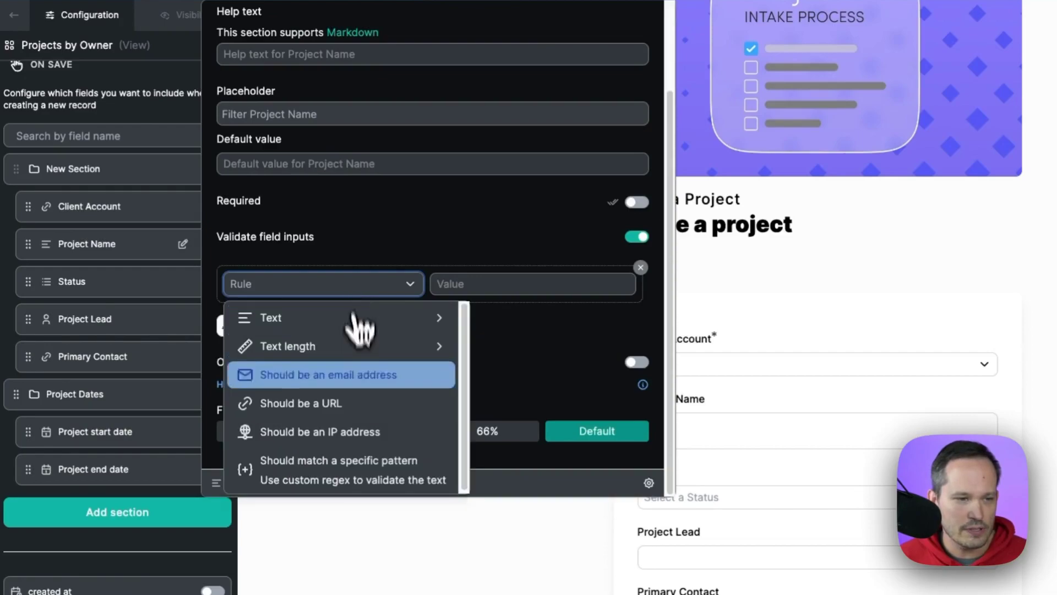
scroll(364, 408, "down", 1)
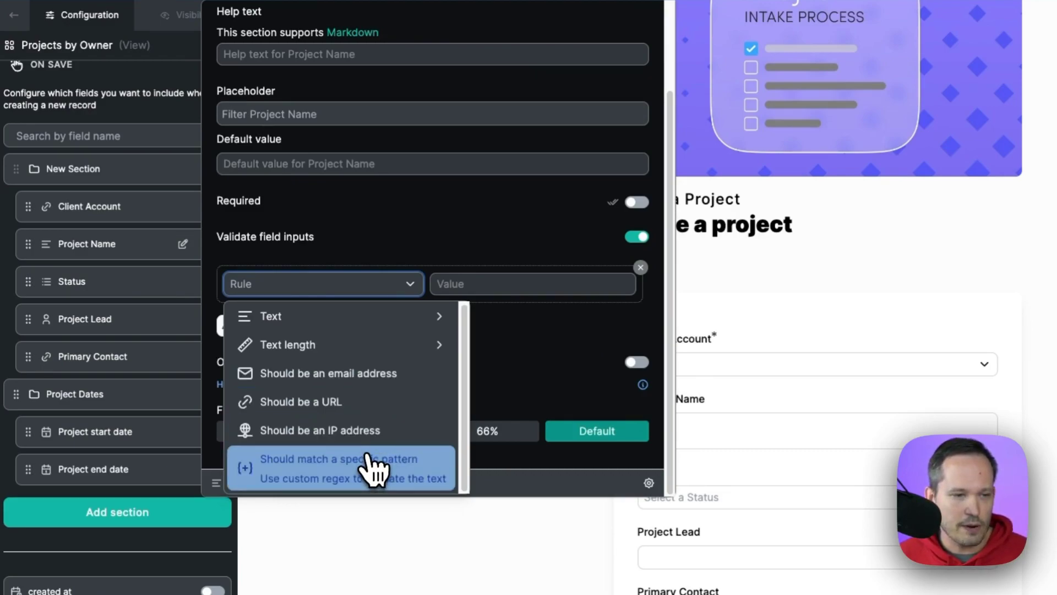
left_click(372, 325)
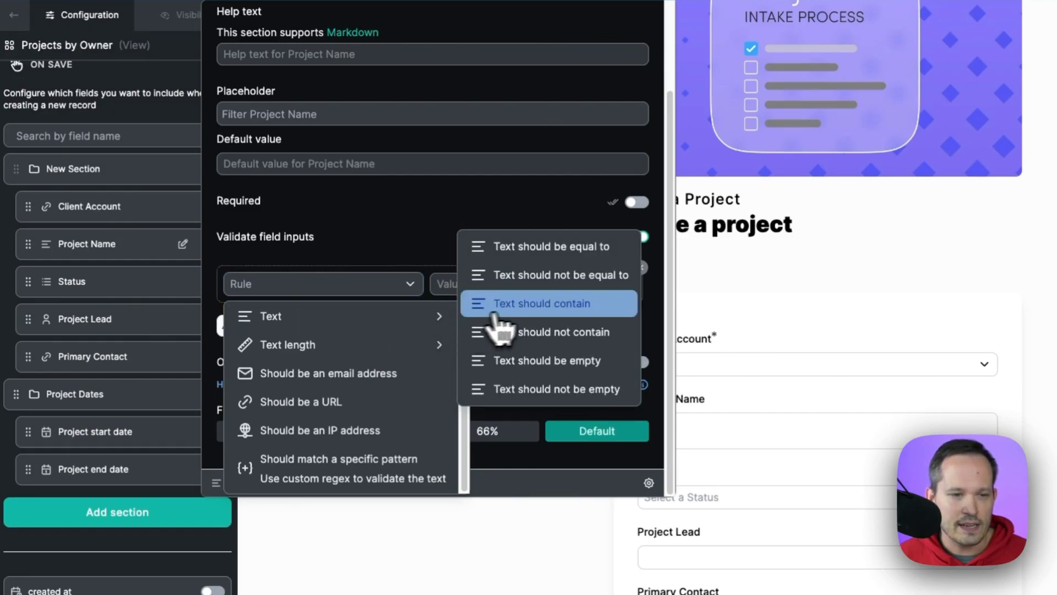
left_click(521, 311)
left_click(512, 284)
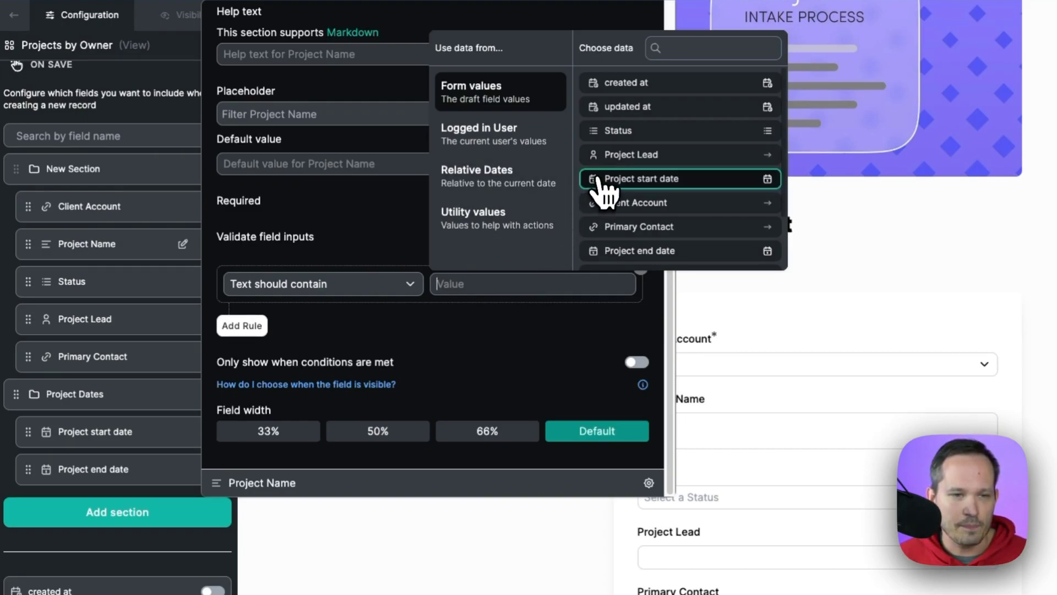
left_click(631, 202)
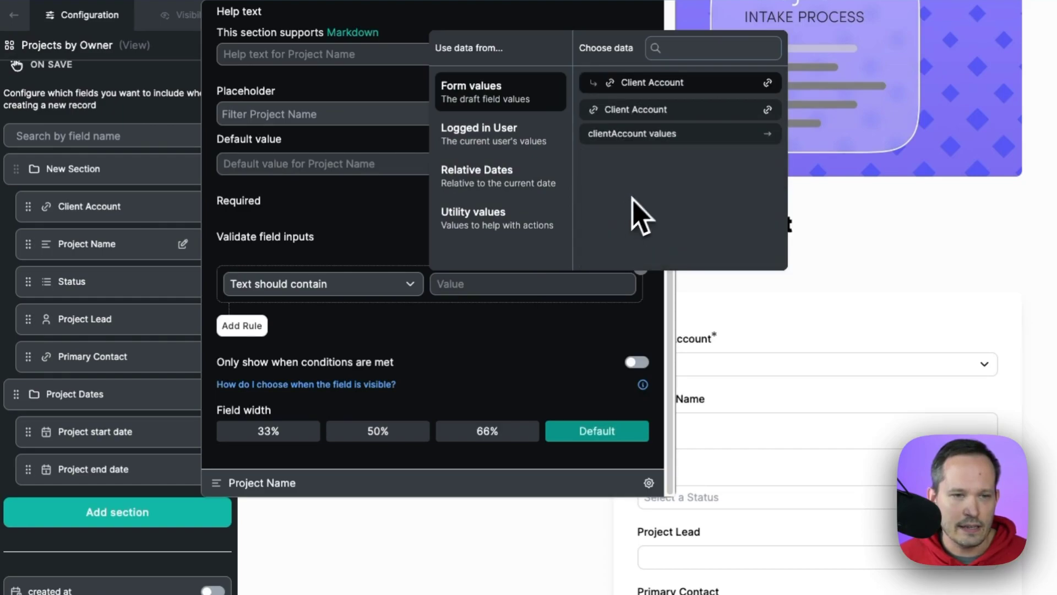
left_click(662, 138)
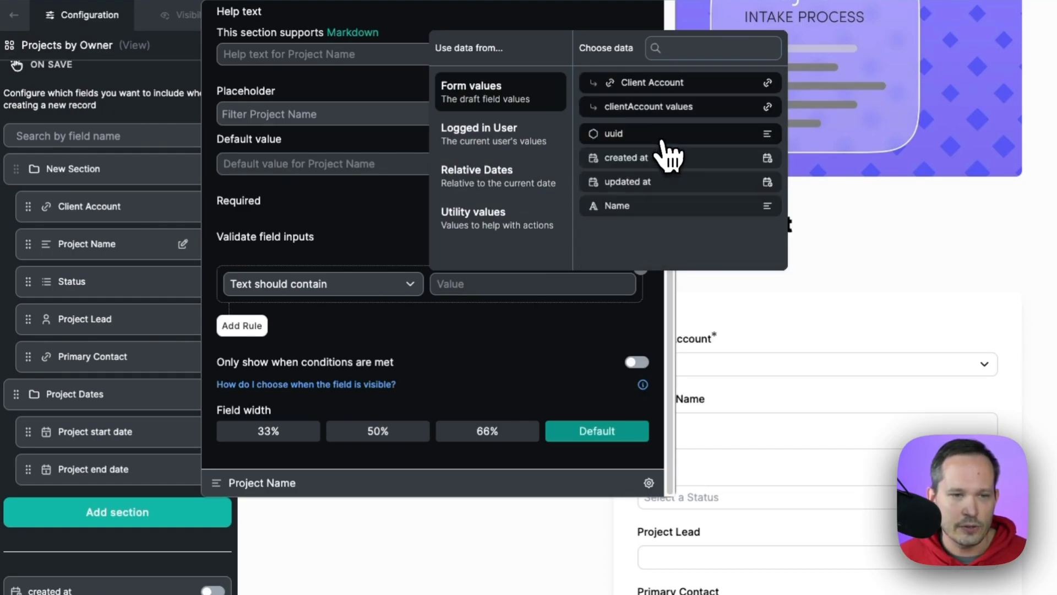
left_click(648, 207)
left_click(578, 368)
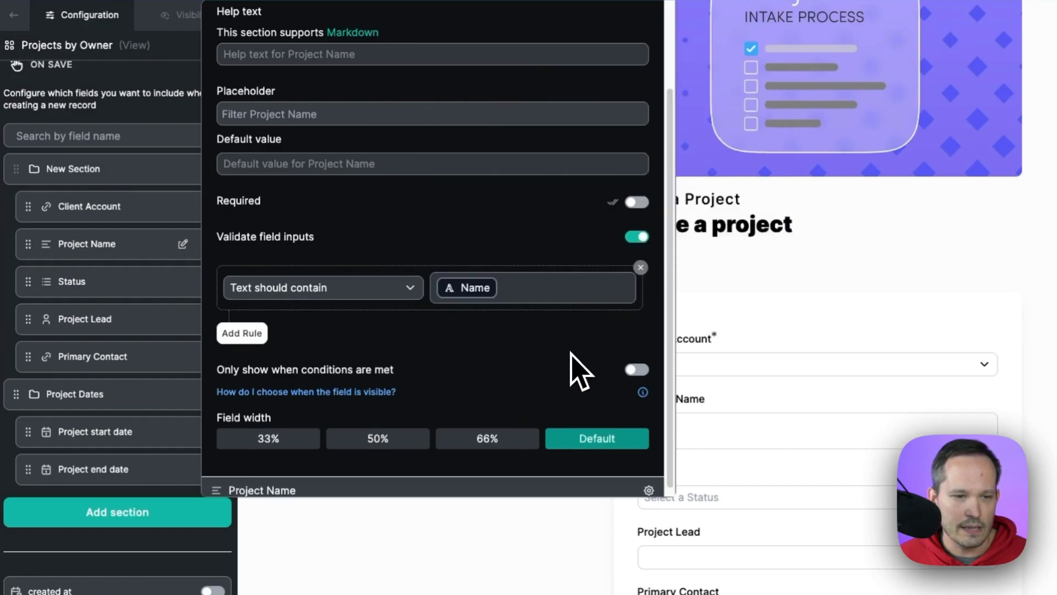
Test the preview with client South Lake Store, a project name, and review Primary Contact options
key("Escape")
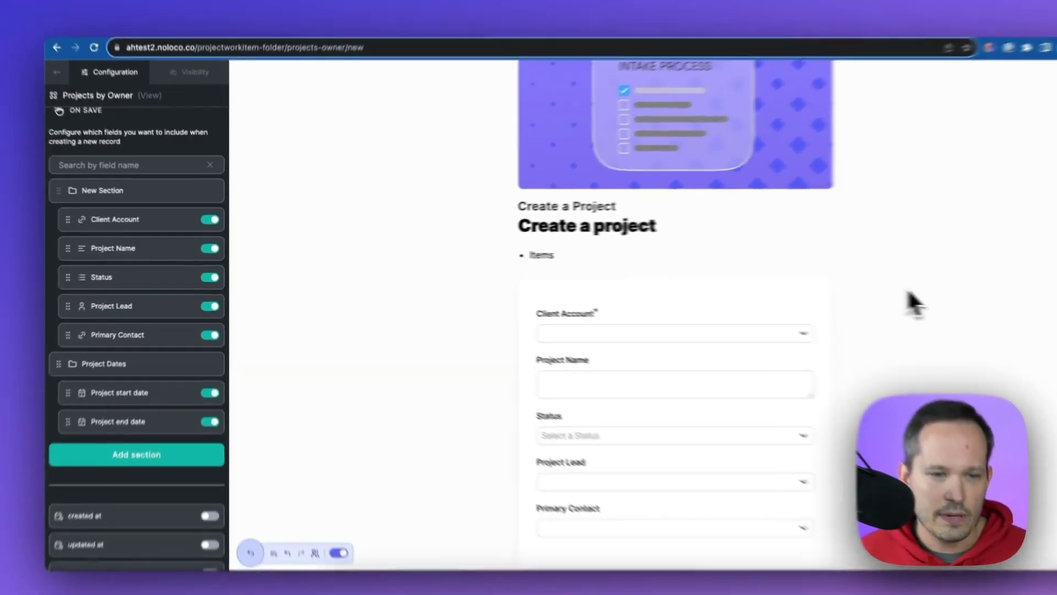
scroll(1046, 311, "down", 3)
left_click(964, 161)
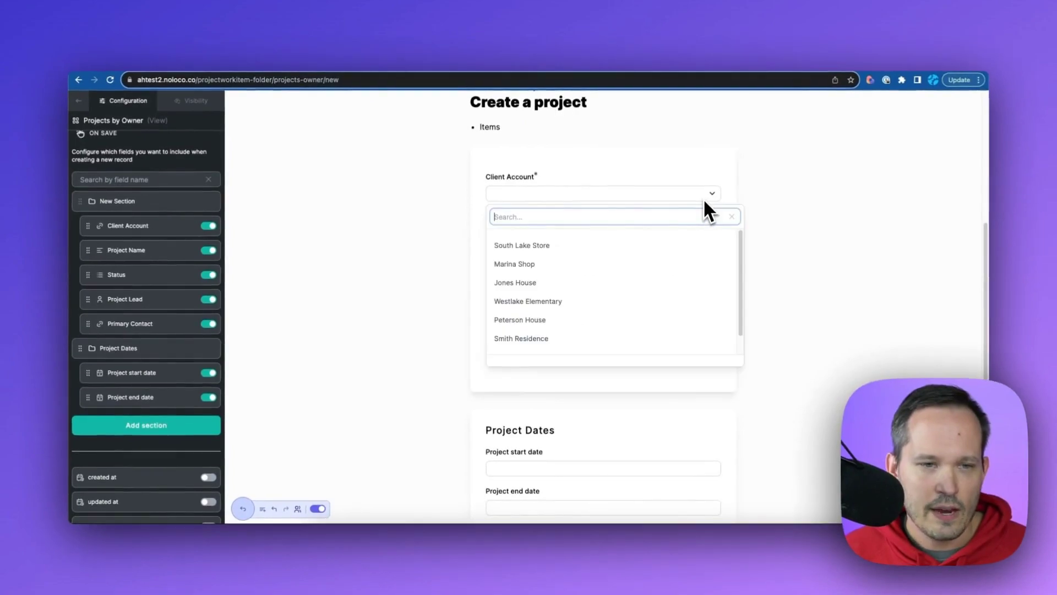
left_click(636, 245)
left_click(588, 238)
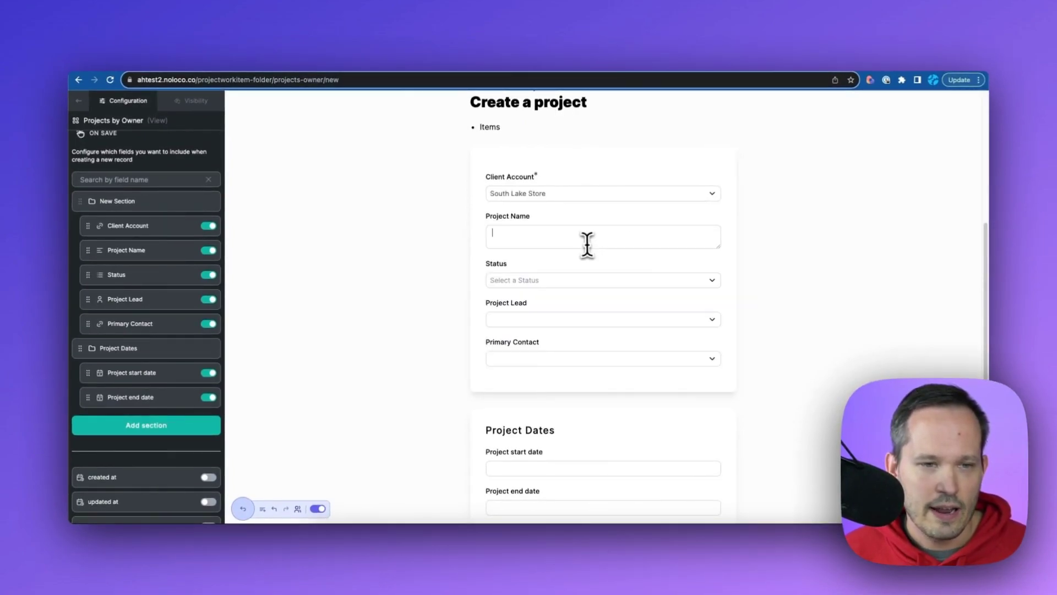
type("sfdsdf")
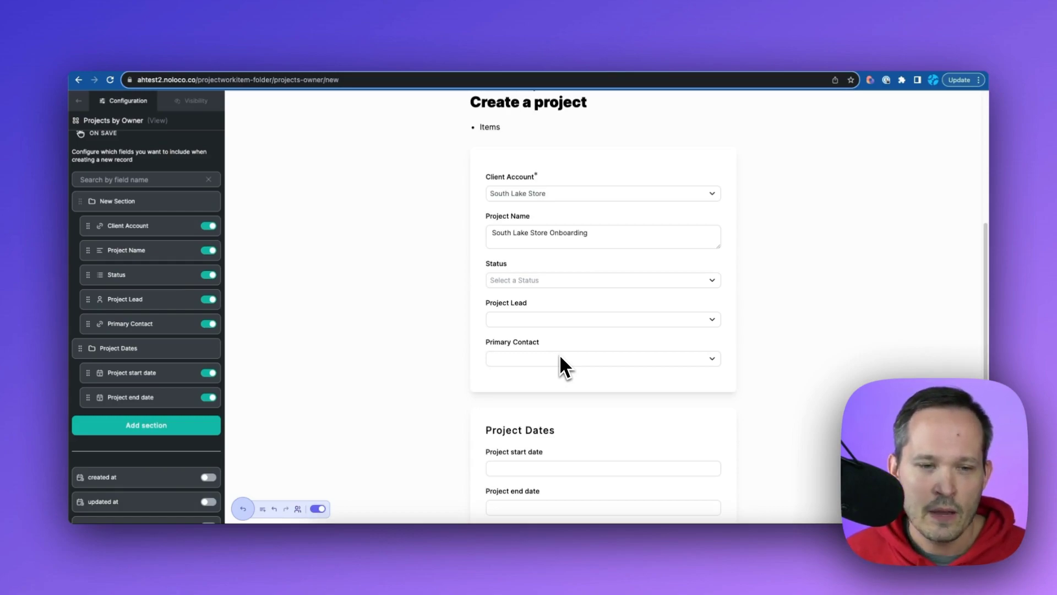
left_click(559, 358)
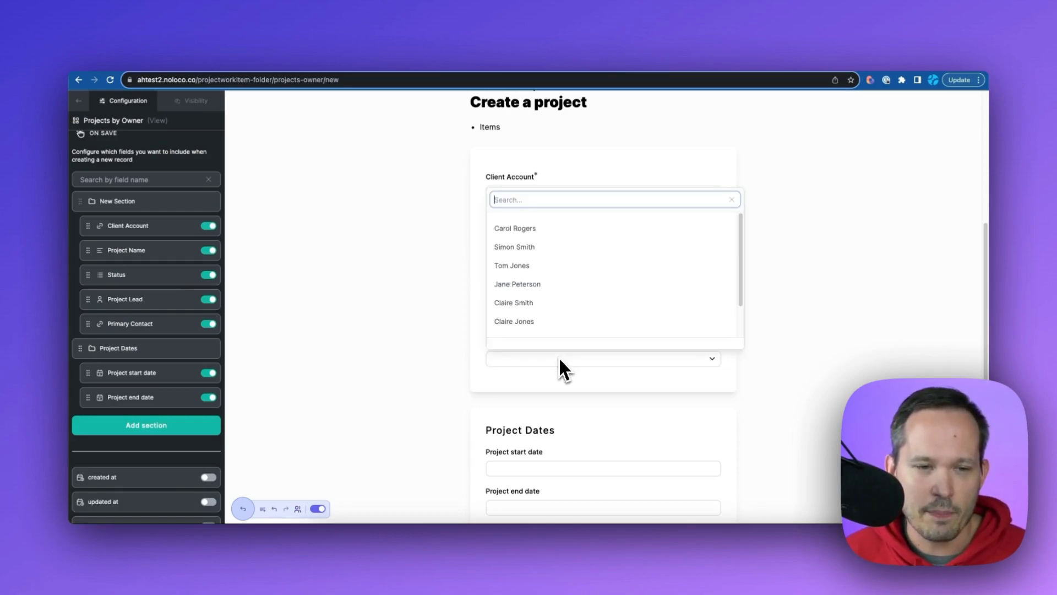
scroll(590, 237, "down", 1)
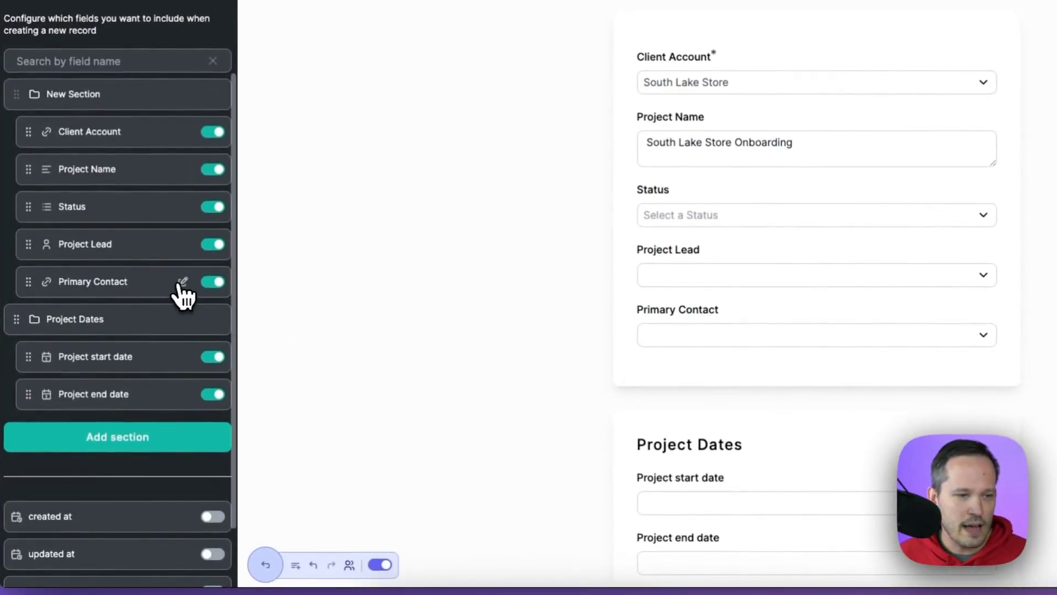
Add a Primary Contact options filter condition on the contacts' Account field
left_click(181, 282)
scroll(275, 311, "down", 2)
scroll(276, 313, "down", 2)
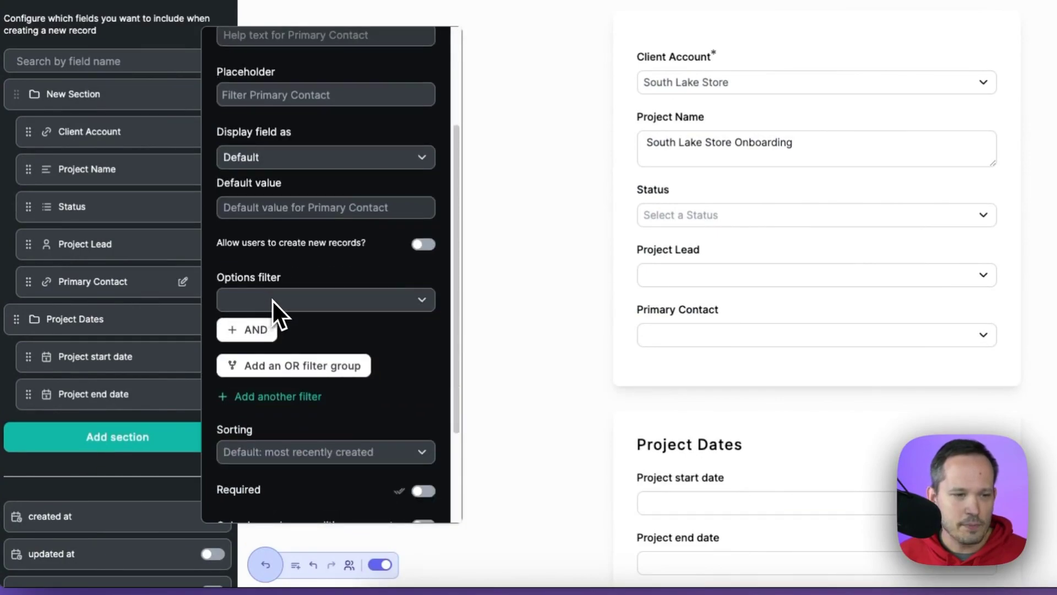
left_click(272, 301)
left_click(277, 340)
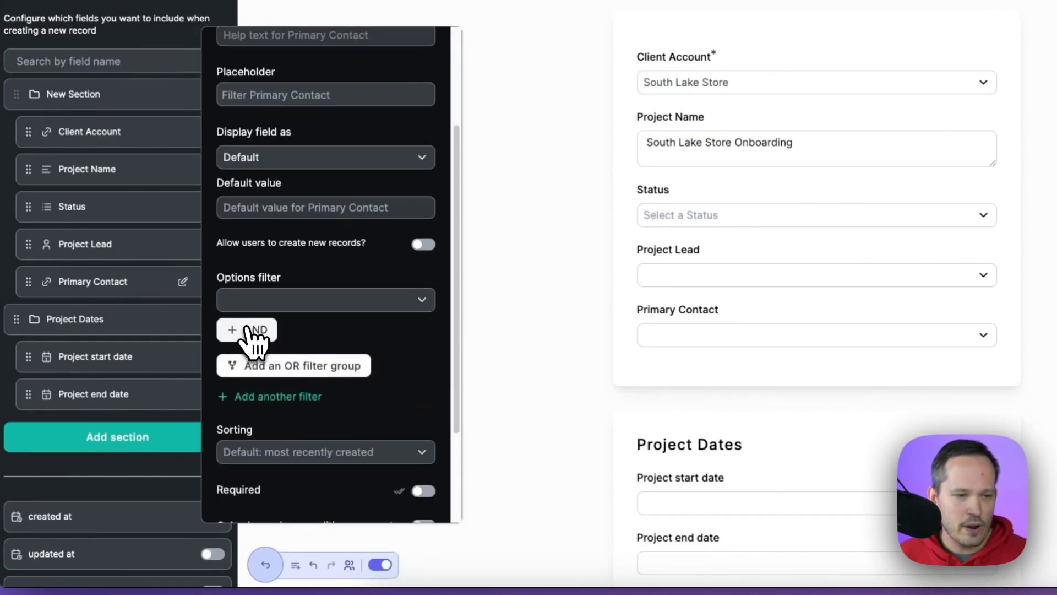
left_click(248, 330)
scroll(275, 372, "down", 1)
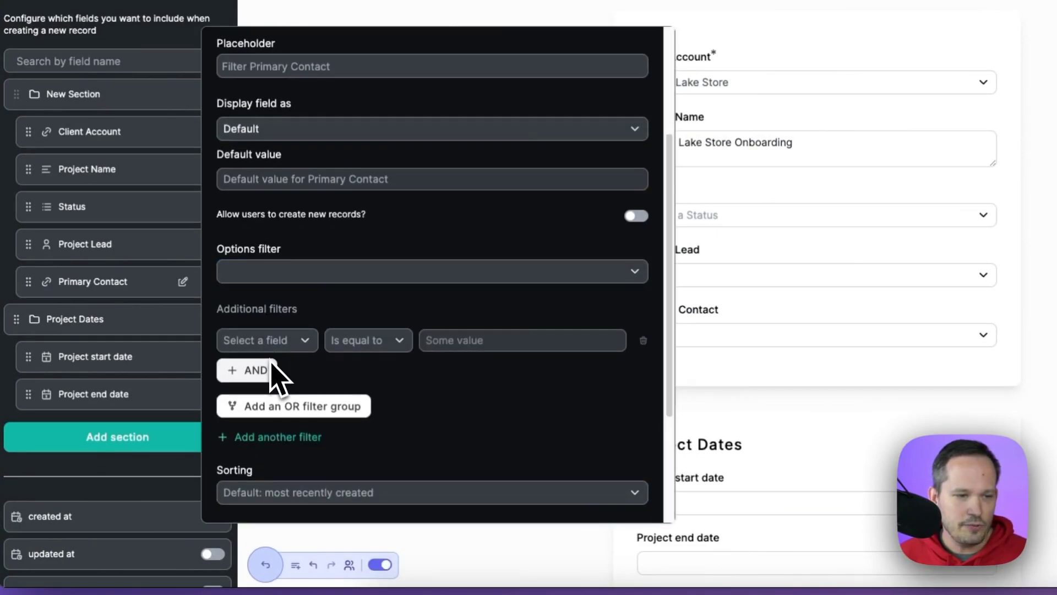
left_click(273, 344)
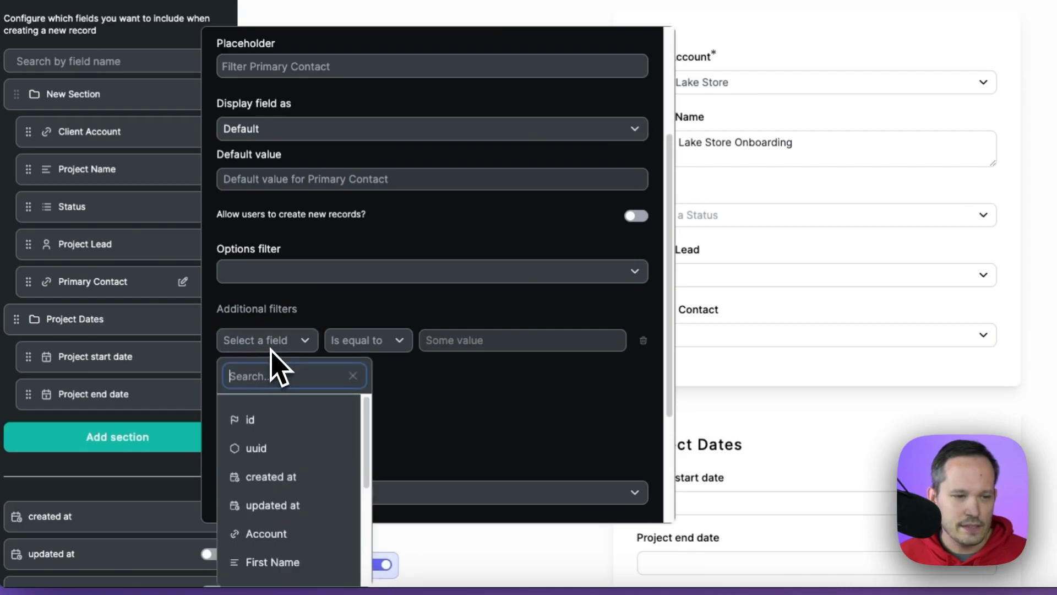
scroll(286, 484, "down", 1)
left_click(285, 498)
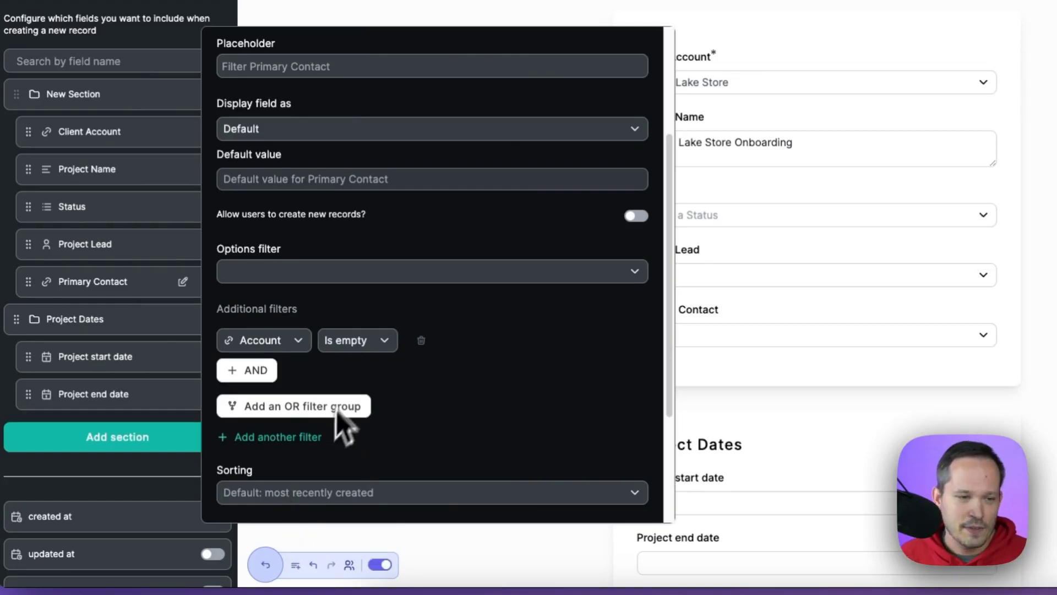
Make the Account condition 'Is one of' the form's selected Client Account
left_click(359, 342)
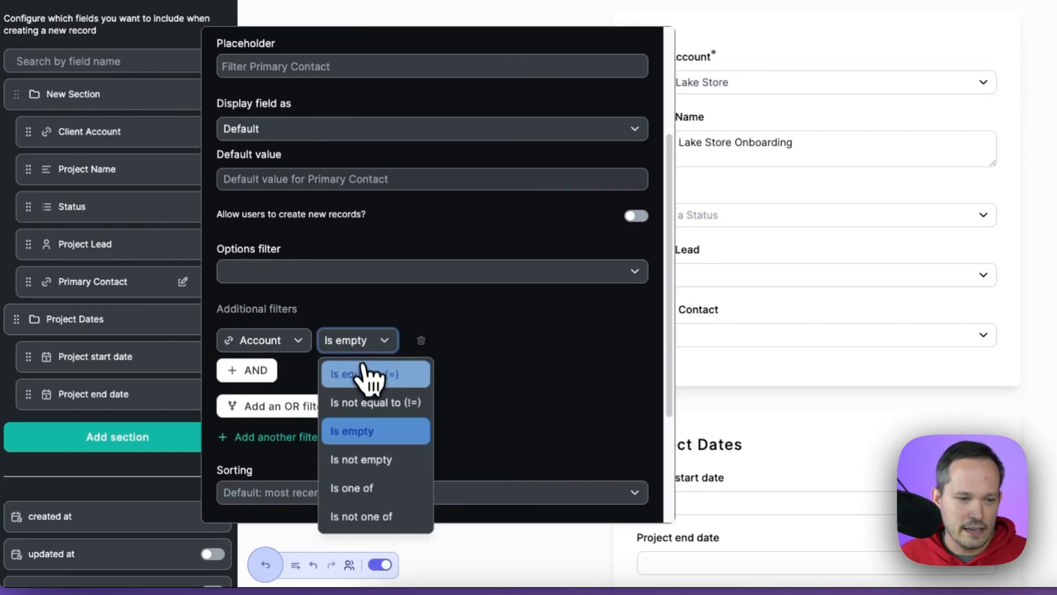
left_click(369, 488)
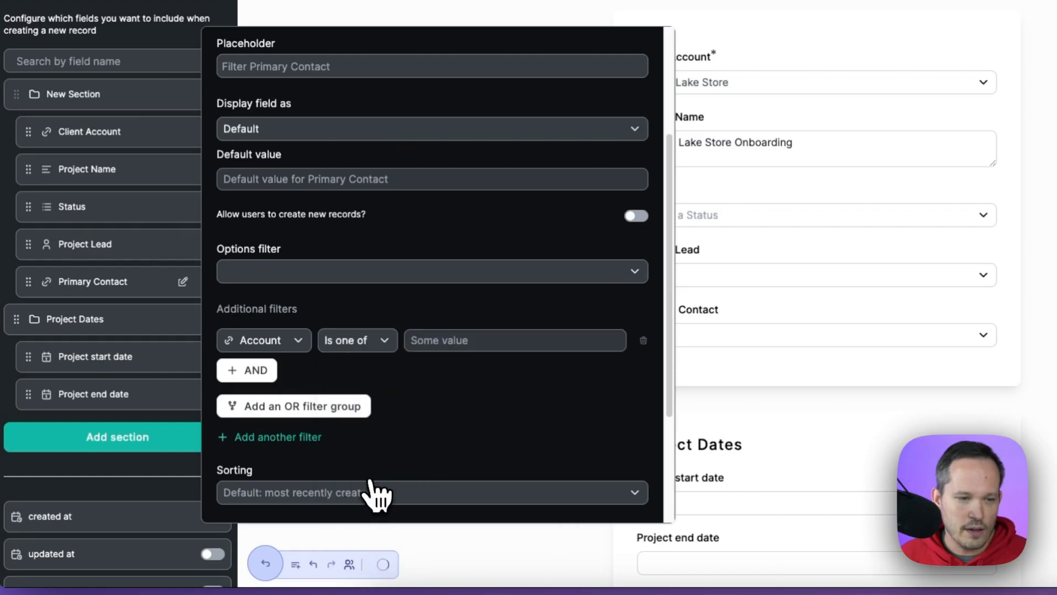
left_click(491, 340)
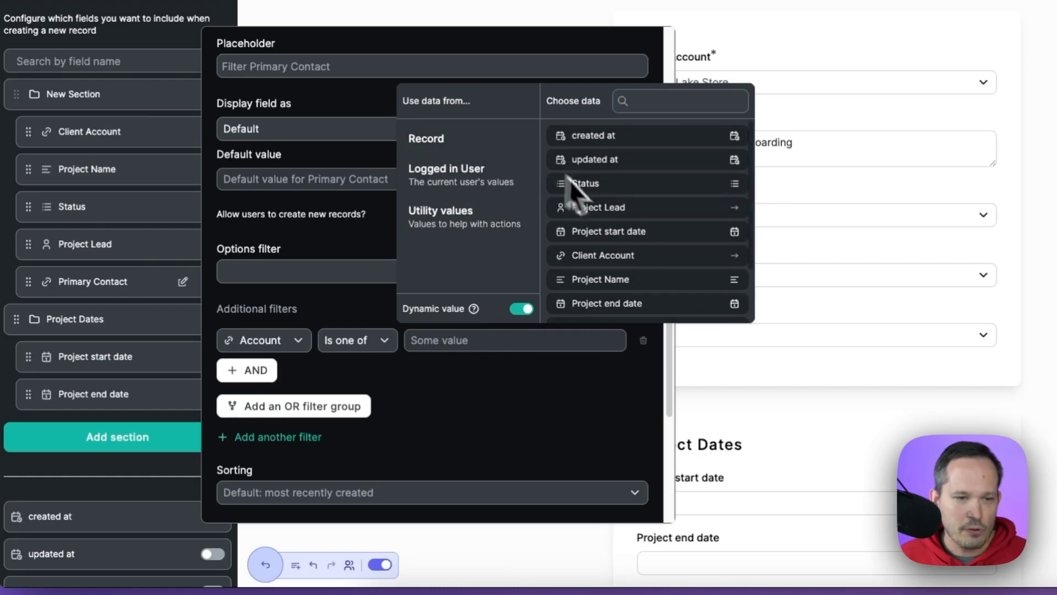
scroll(631, 237, "down", 1)
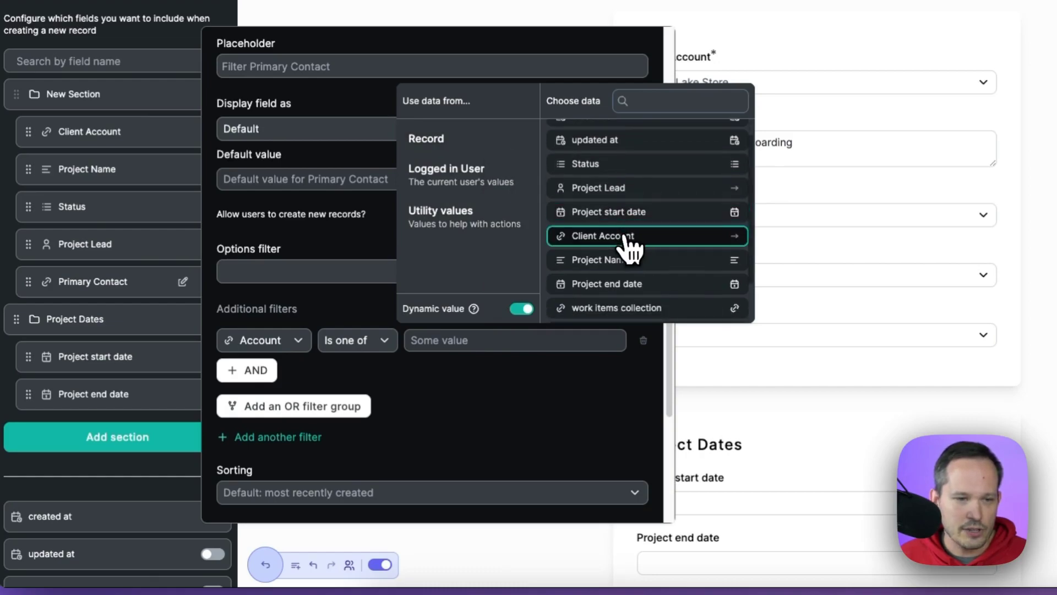
left_click(625, 238)
left_click(606, 163)
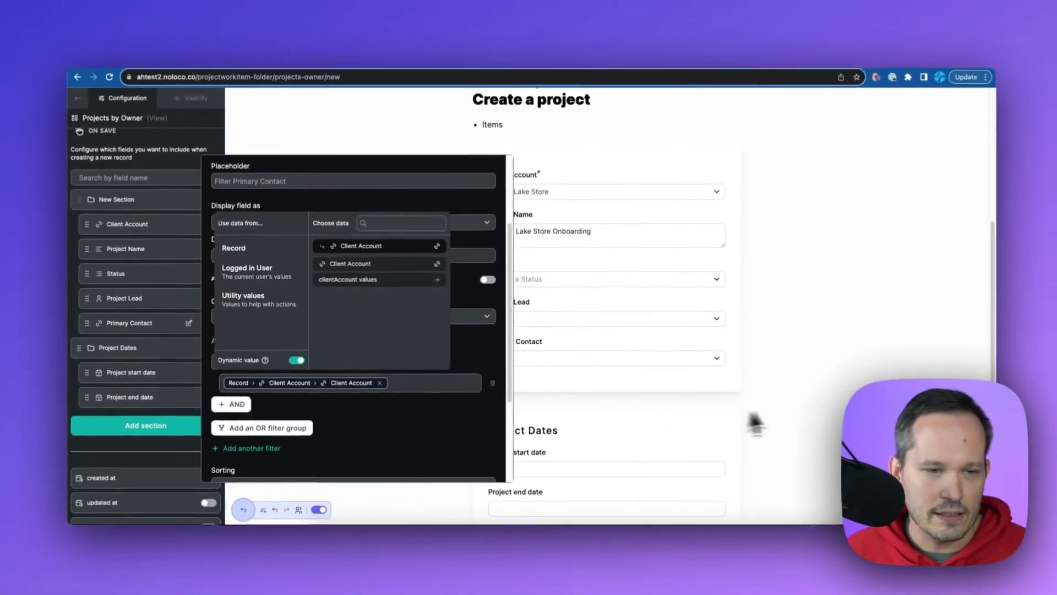
left_click(1040, 429)
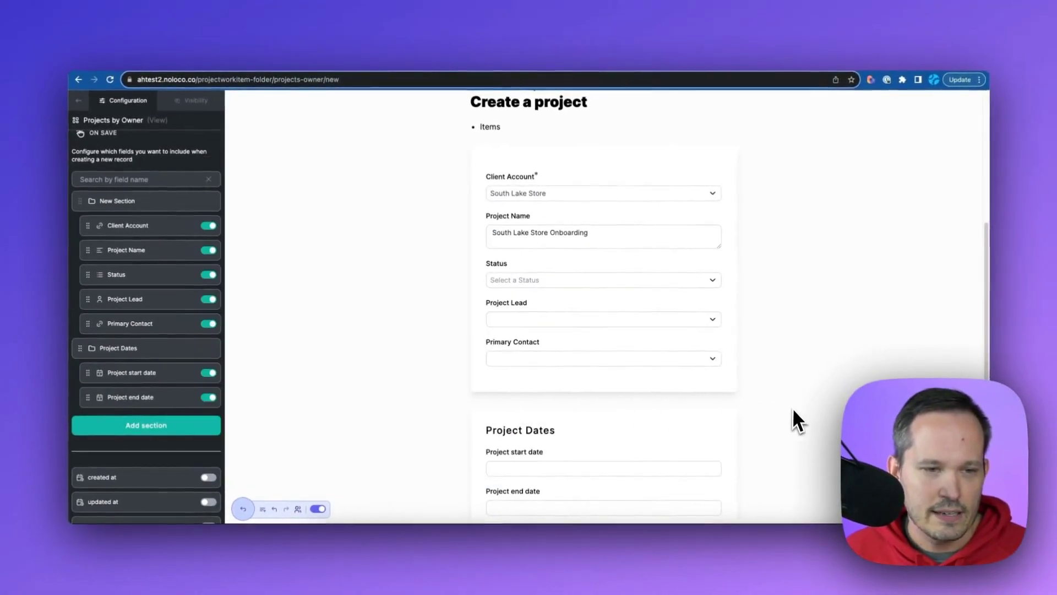
left_click(561, 356)
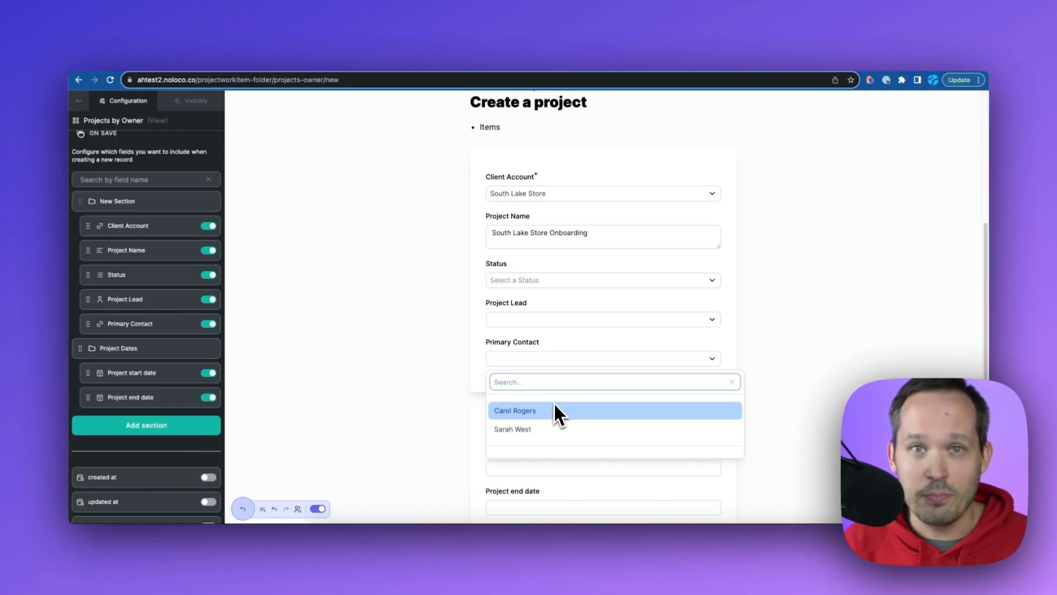
left_click(556, 412)
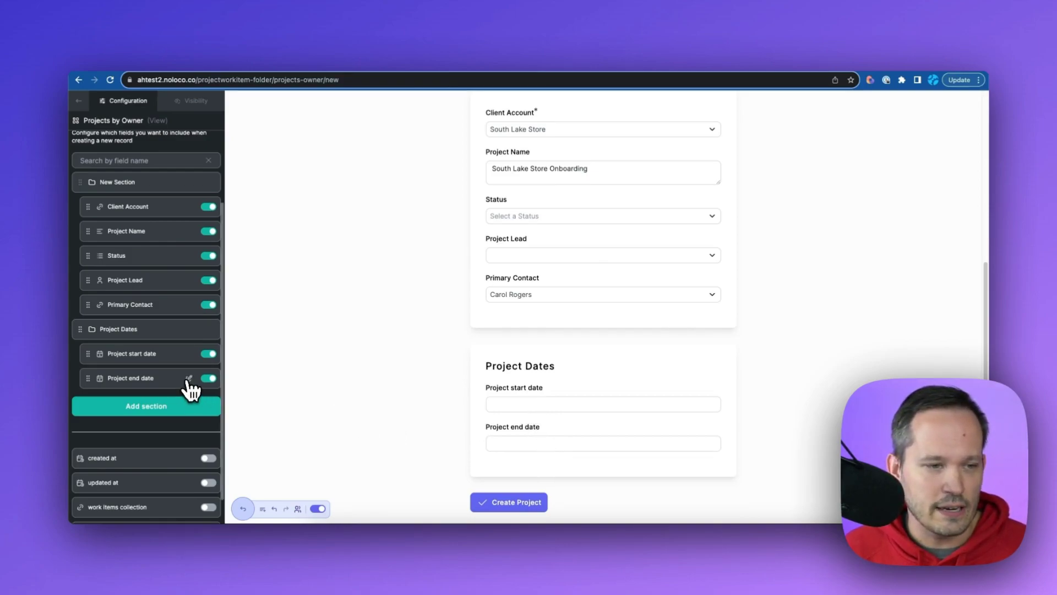
Show Project end date only when Project start date is not empty
mouse_move(189, 380)
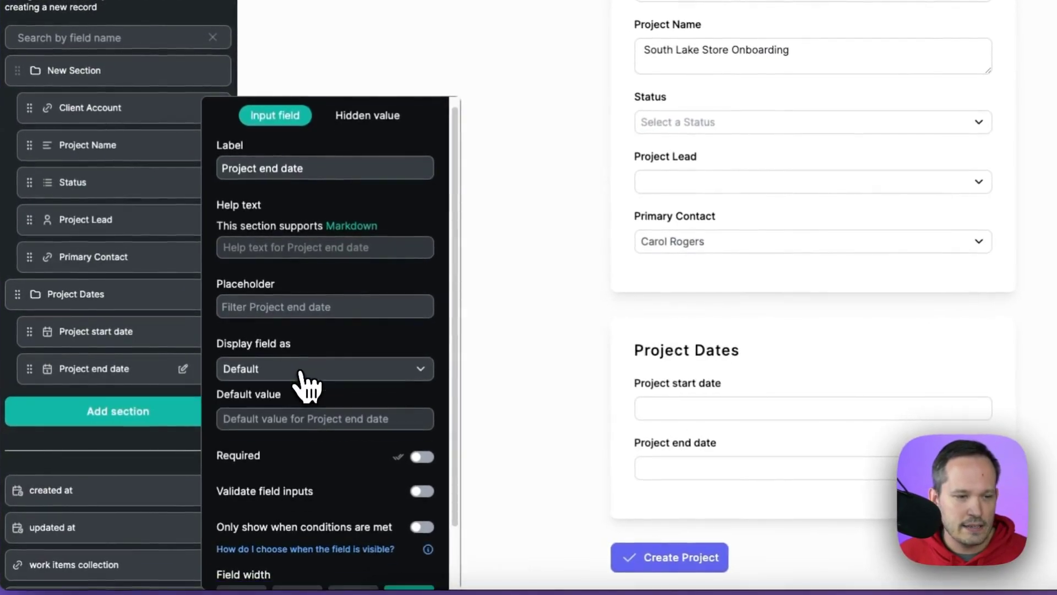
scroll(294, 385, "down", 3)
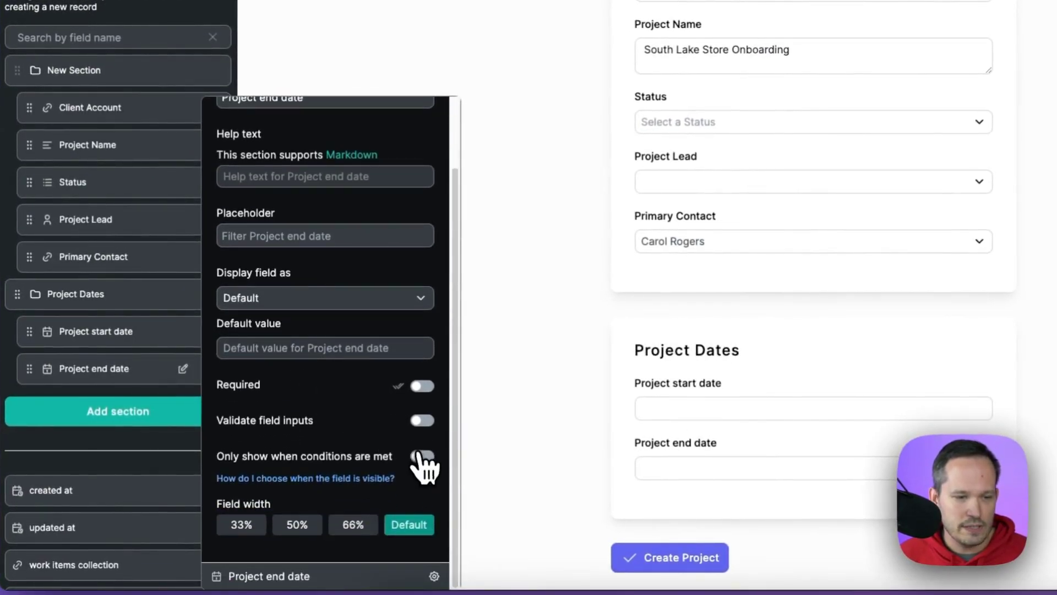
left_click(422, 456)
scroll(349, 473, "down", 2)
left_click(301, 410)
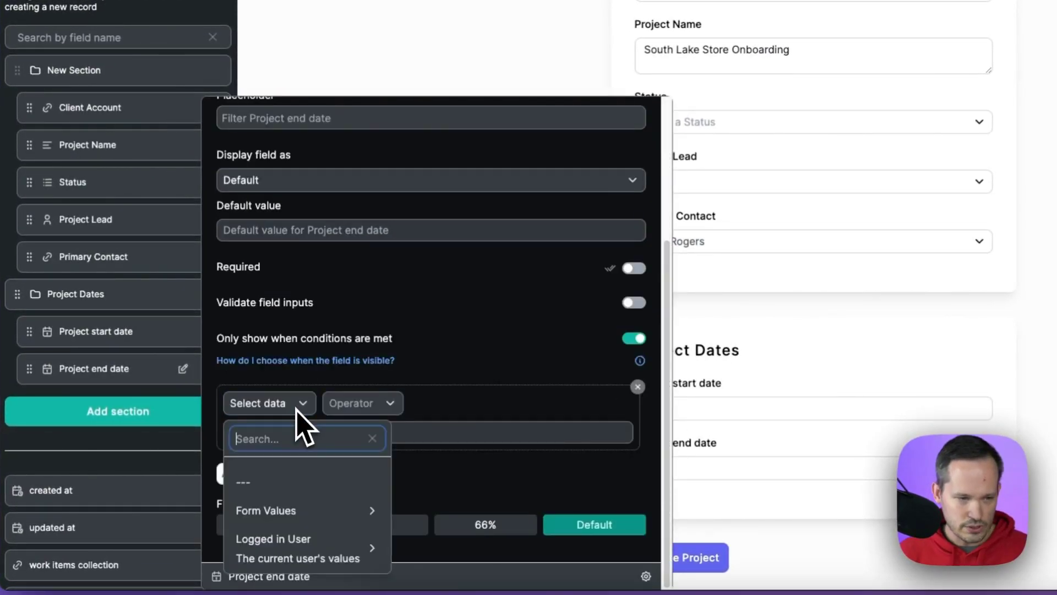
type("star")
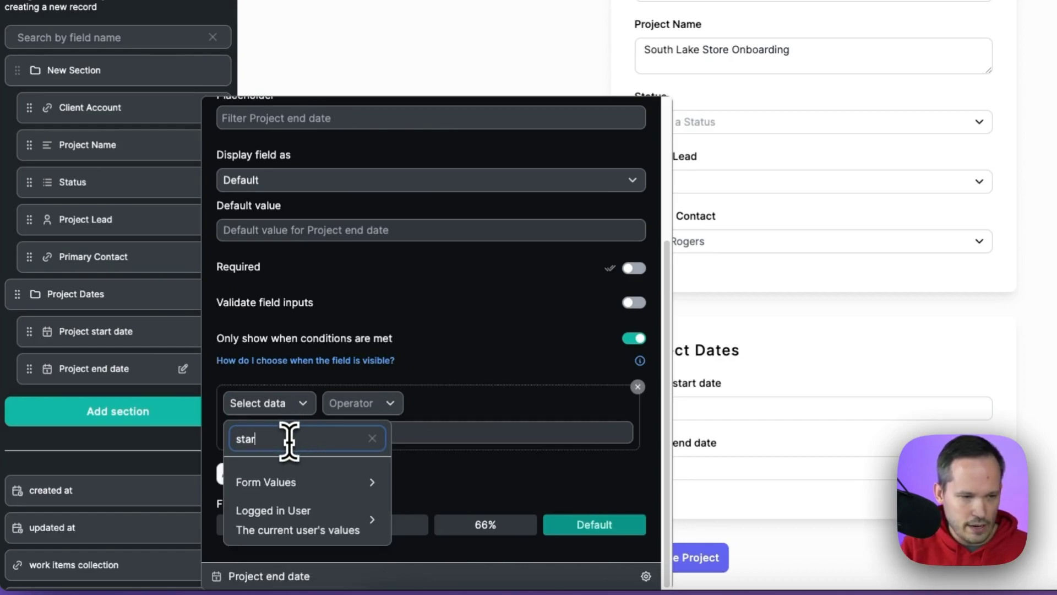
mouse_move(366, 483)
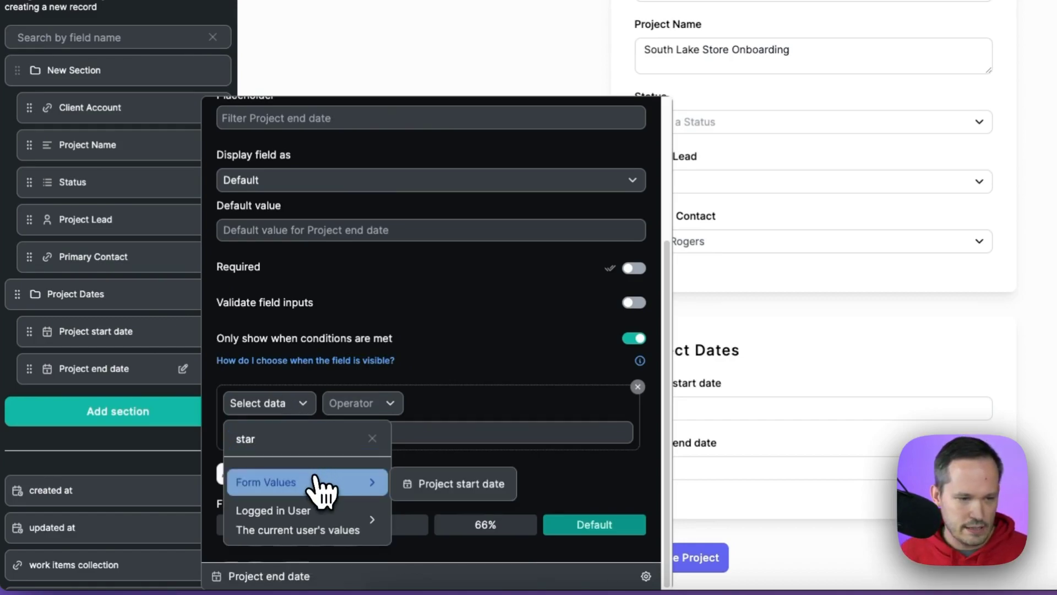
left_click(473, 485)
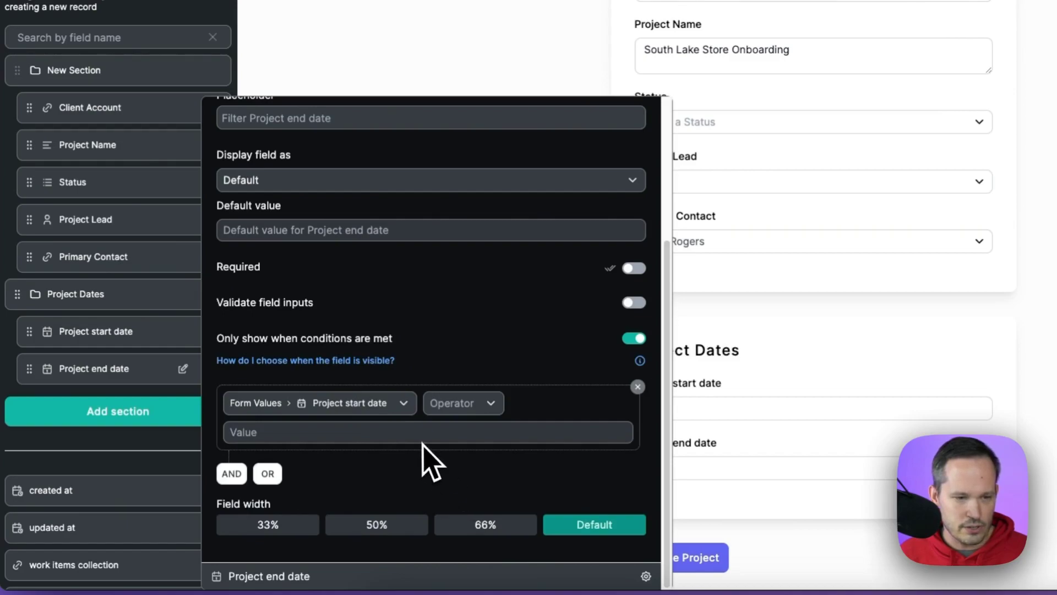
left_click(454, 403)
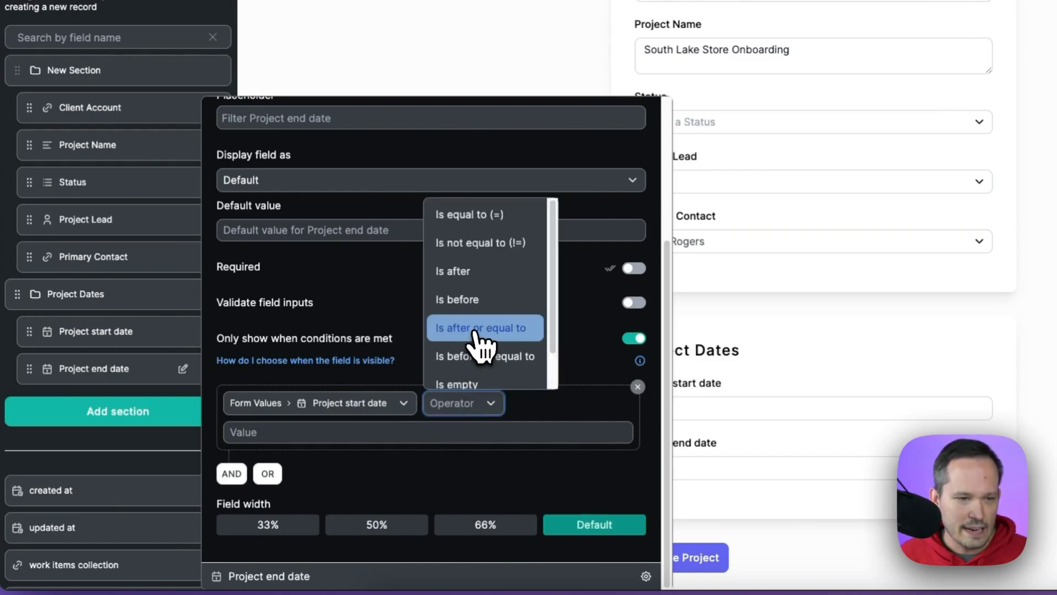
scroll(479, 345, "down", 1)
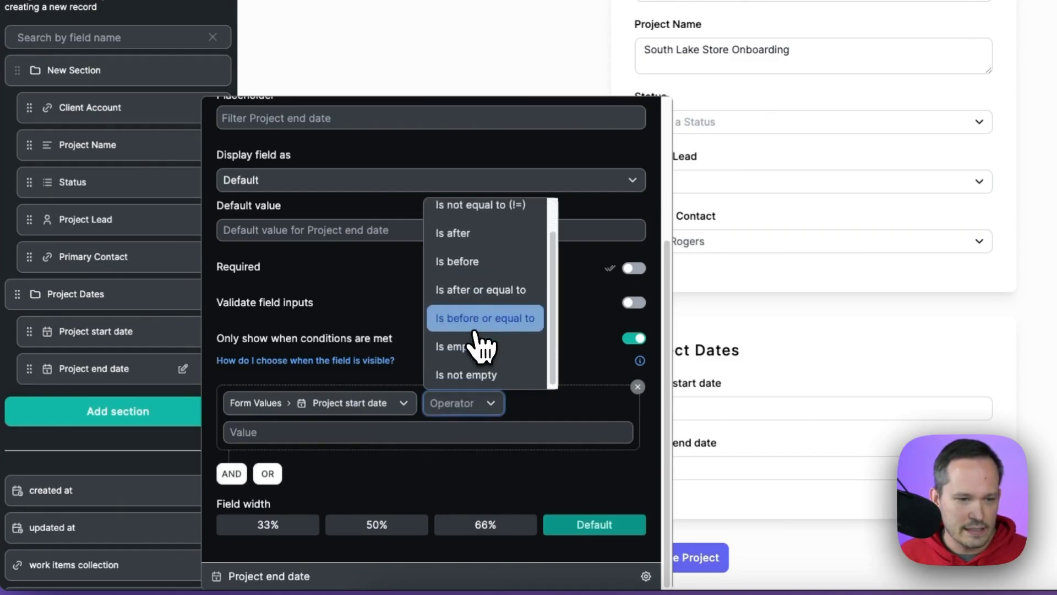
left_click(478, 375)
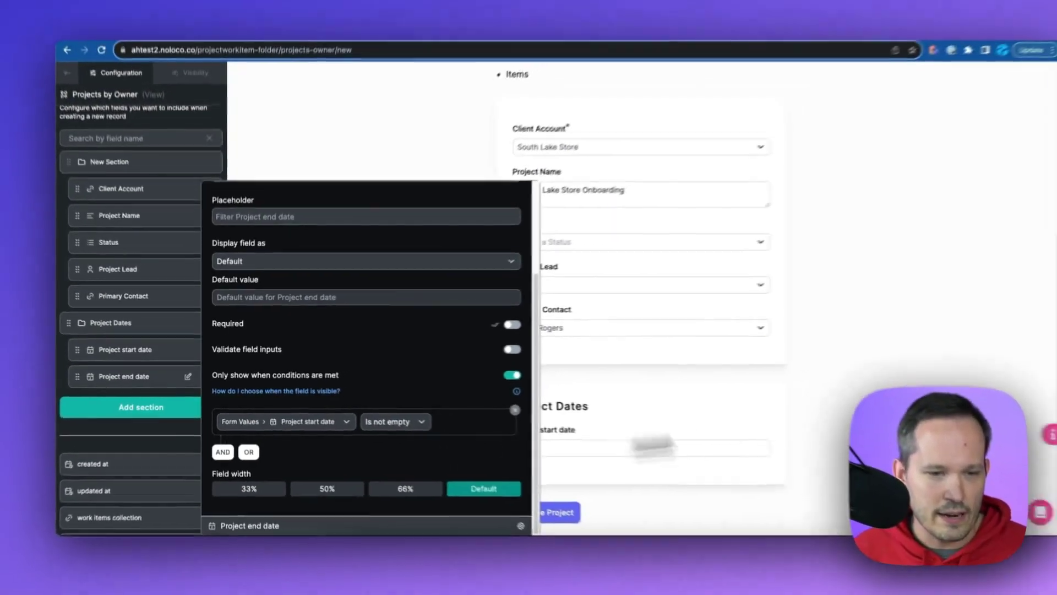
left_click(852, 455)
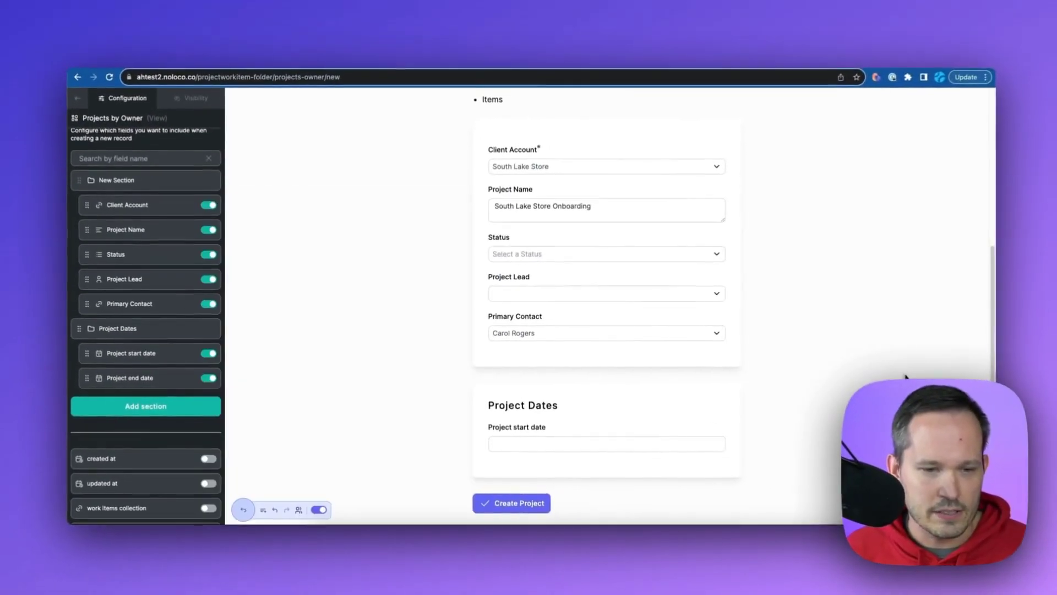
Test the rule by entering a December 21, 2023 start date, then clearing it
left_click(588, 441)
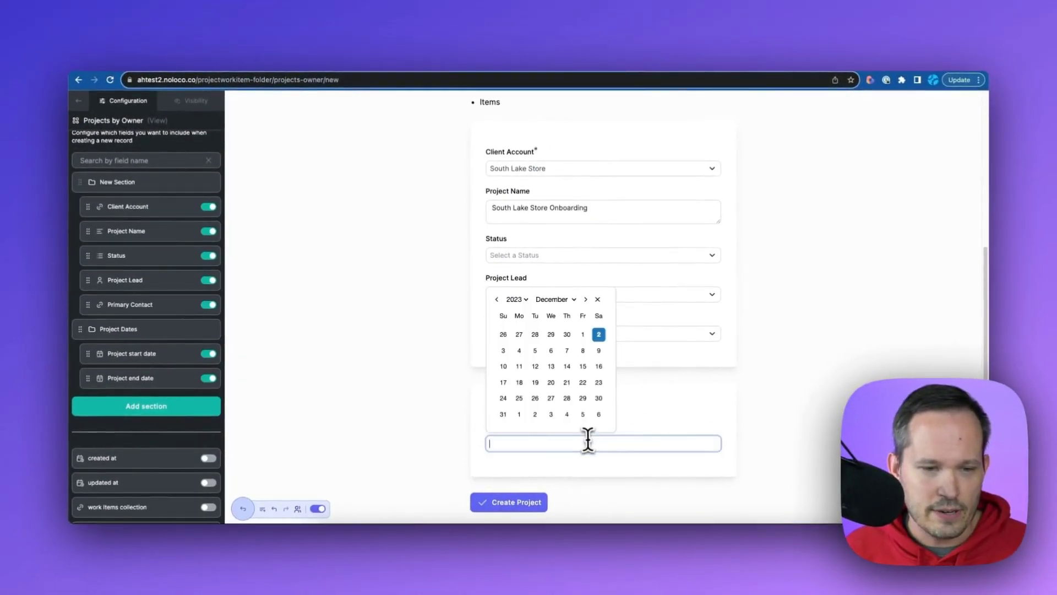
left_click(567, 382)
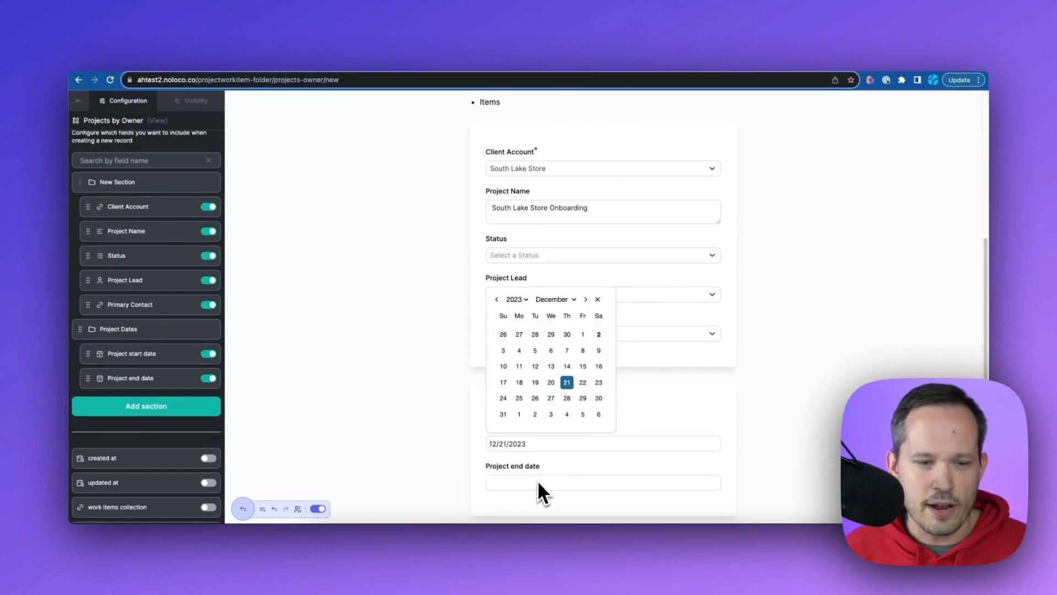
left_click(538, 444)
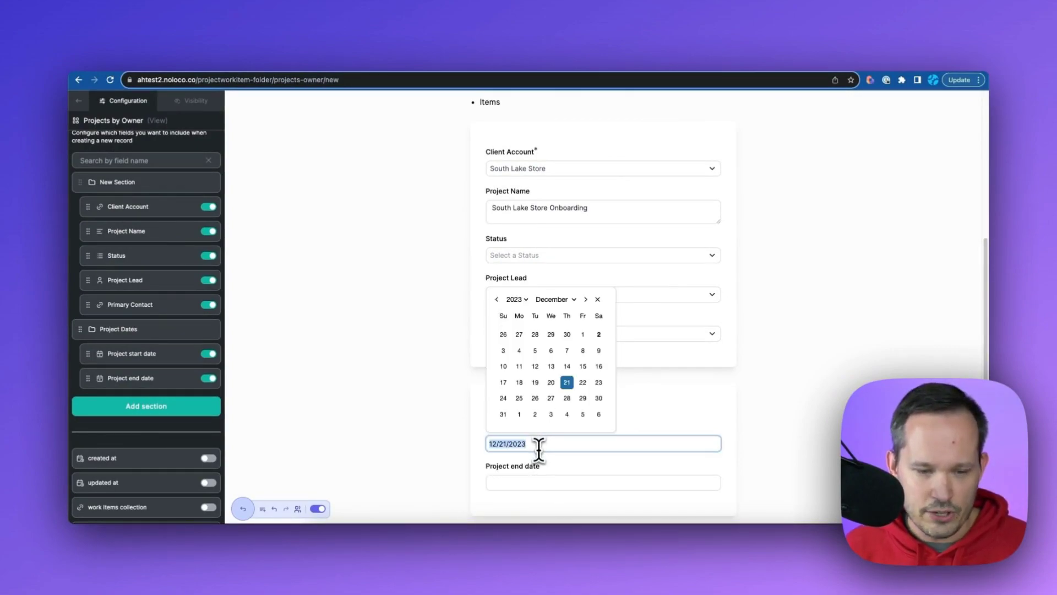
key("BackSpace")
left_click(796, 414)
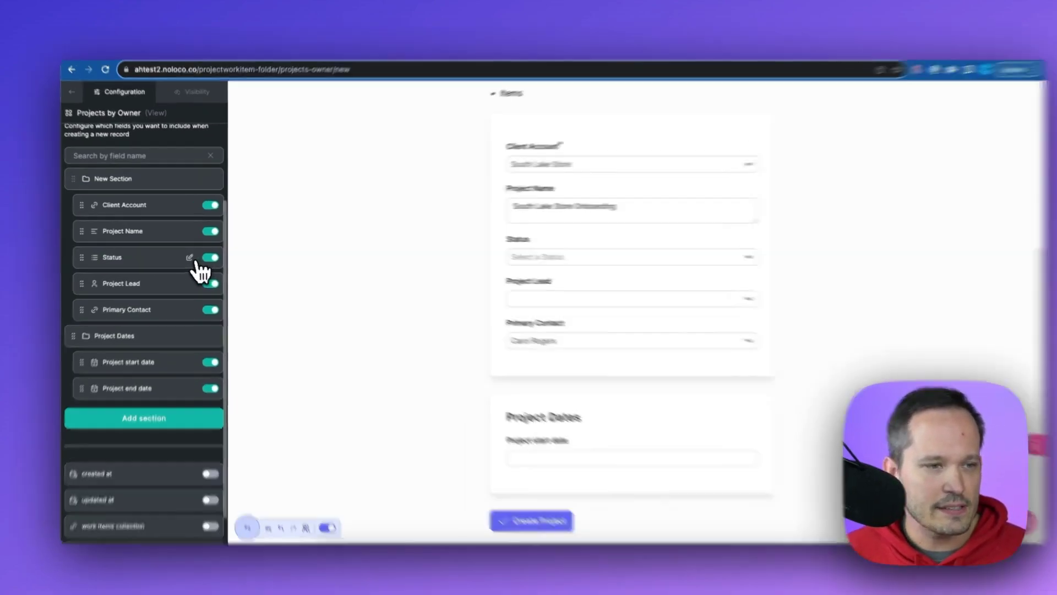
Set the Status field's fixed default value to Kickoff
left_click(190, 258)
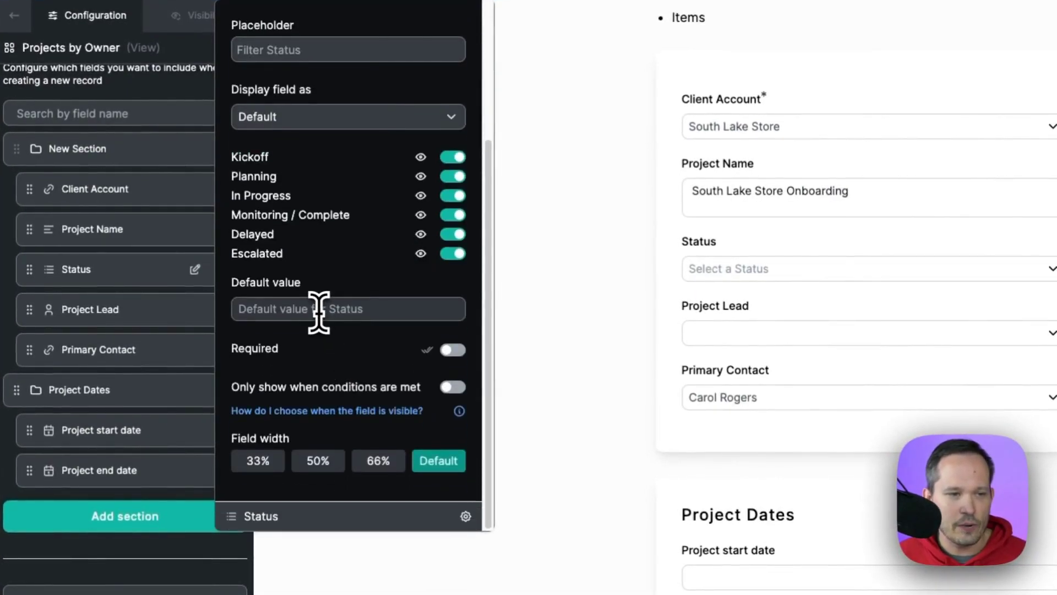
left_click(318, 309)
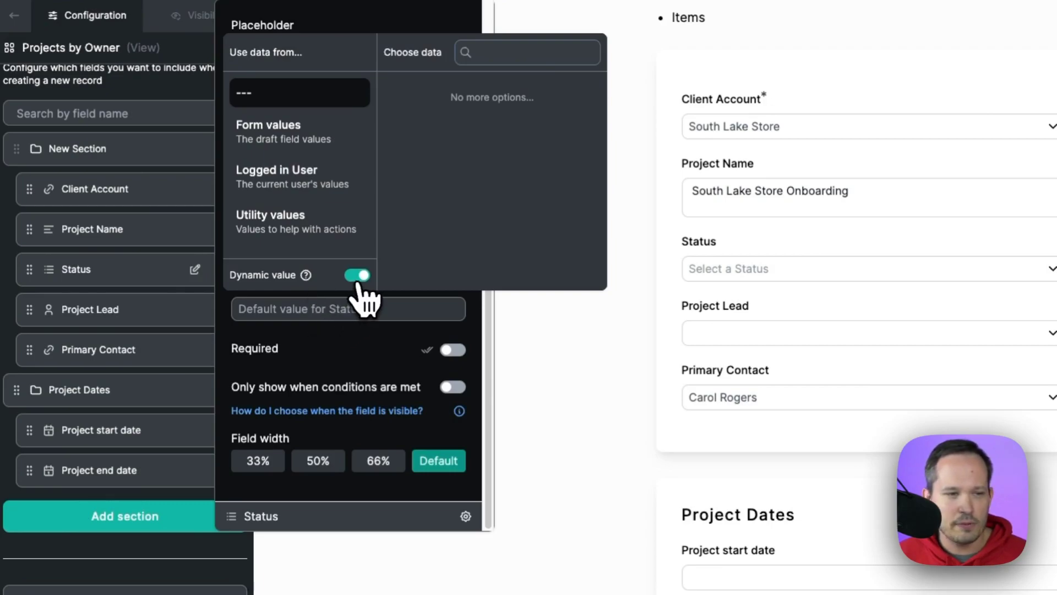
left_click(359, 276)
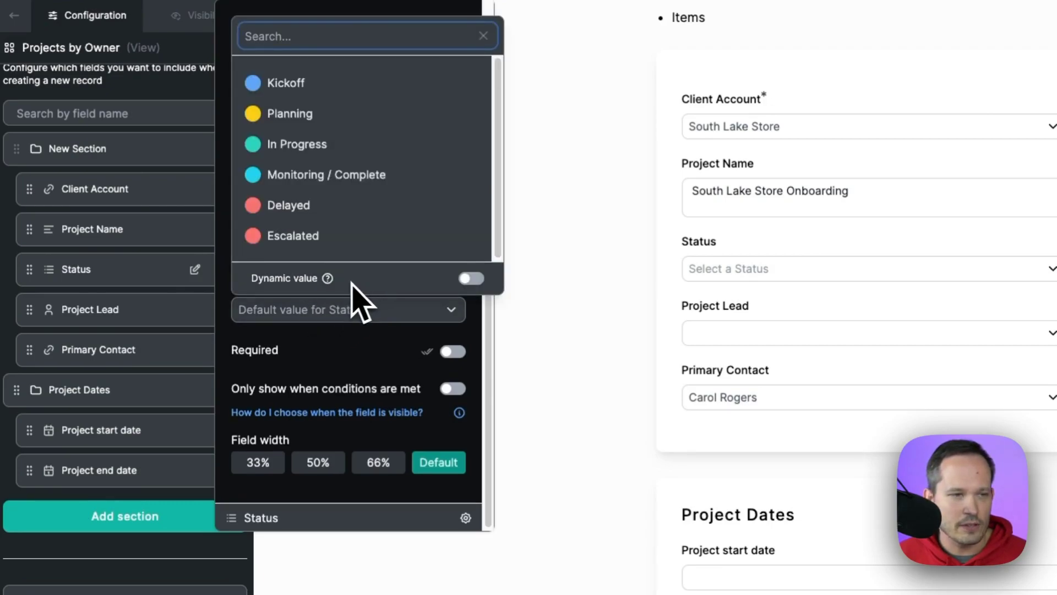
left_click(302, 95)
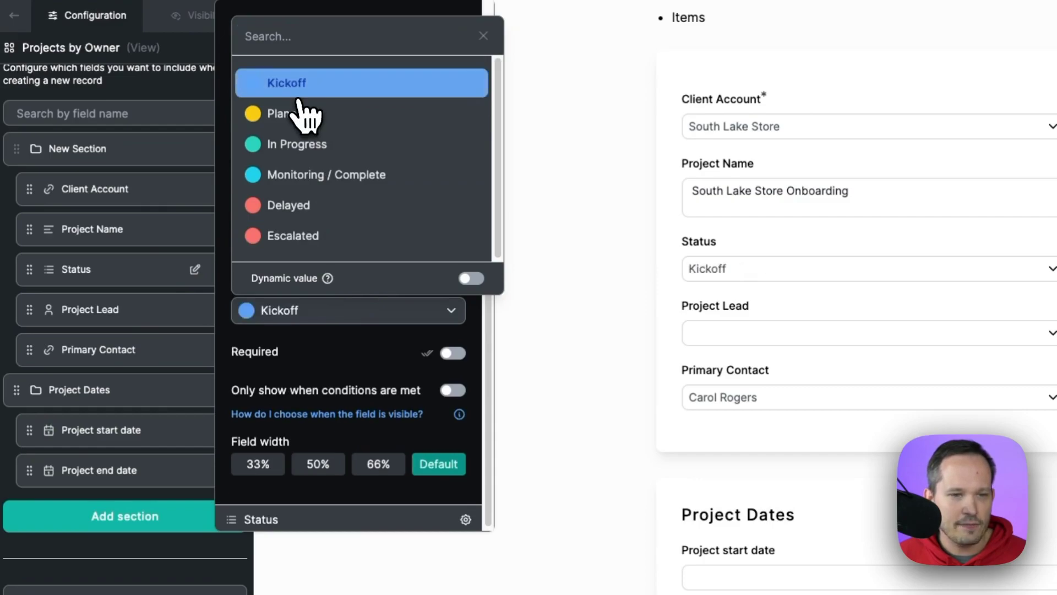
left_click(655, 288)
Check that the preview's Status dropdown has Kickoff preselected
scroll(565, 297, "up", 3)
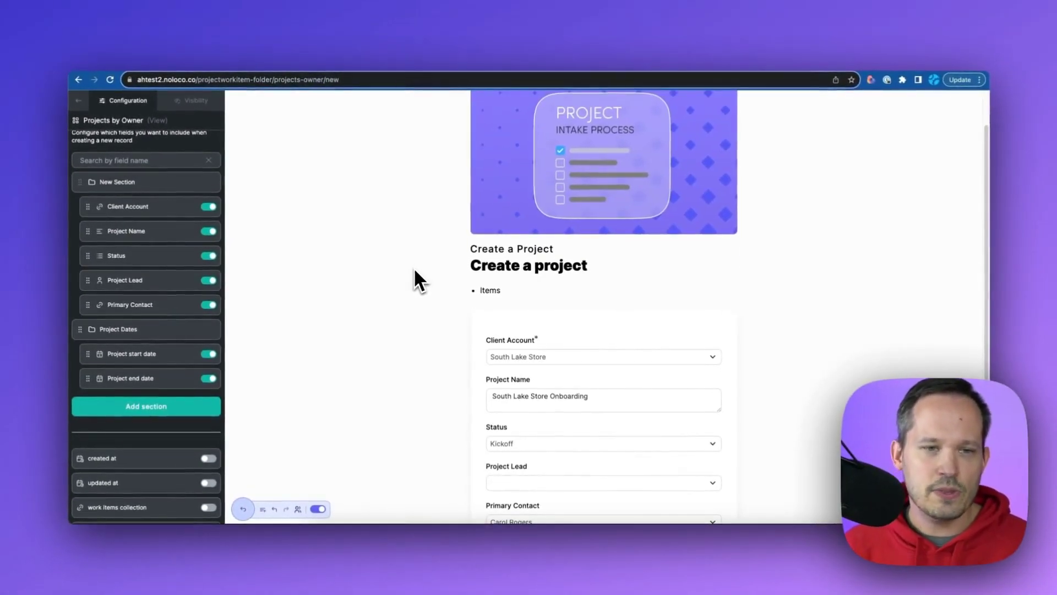
scroll(414, 267, "down", 3)
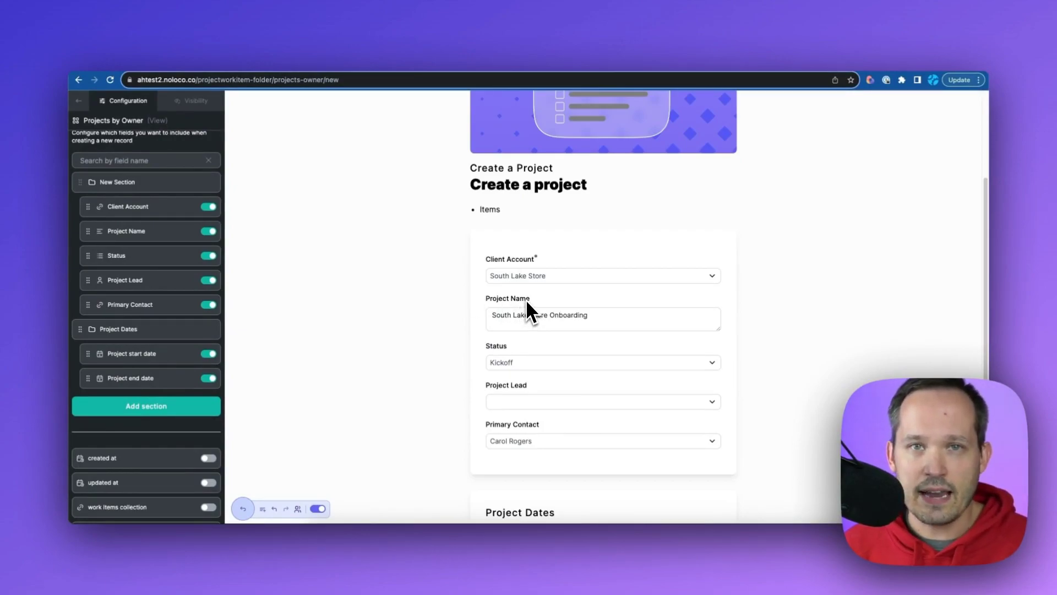
scroll(526, 300, "down", 1)
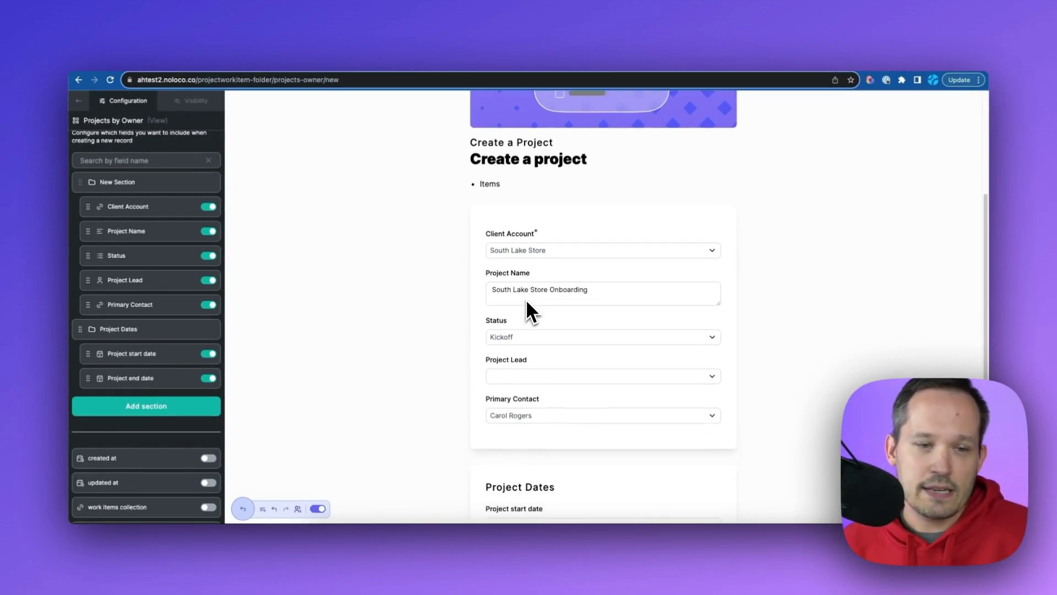
scroll(526, 299, "down", 1)
left_click(536, 303)
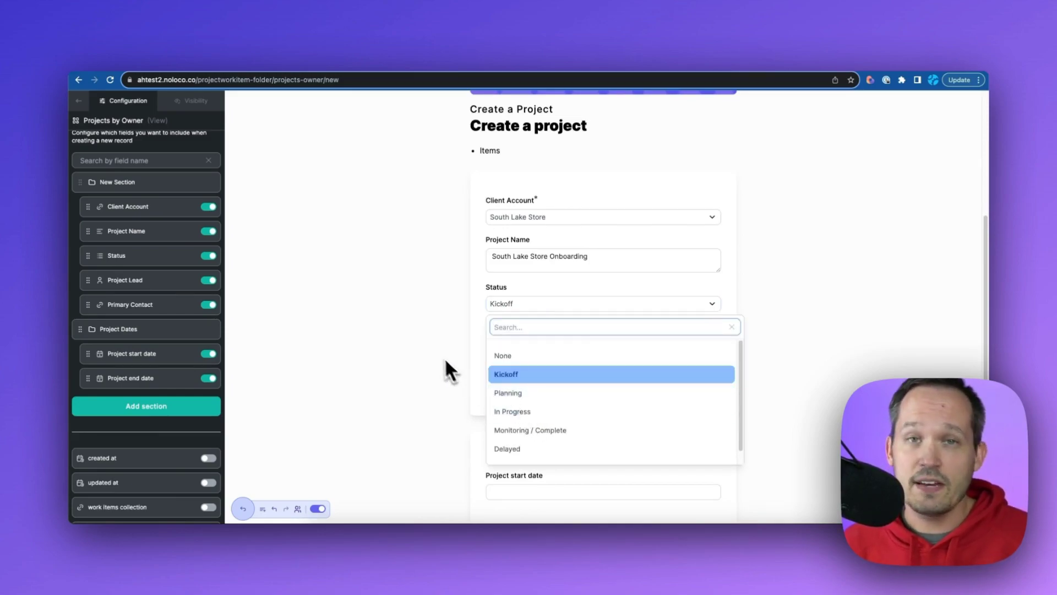
left_click(396, 321)
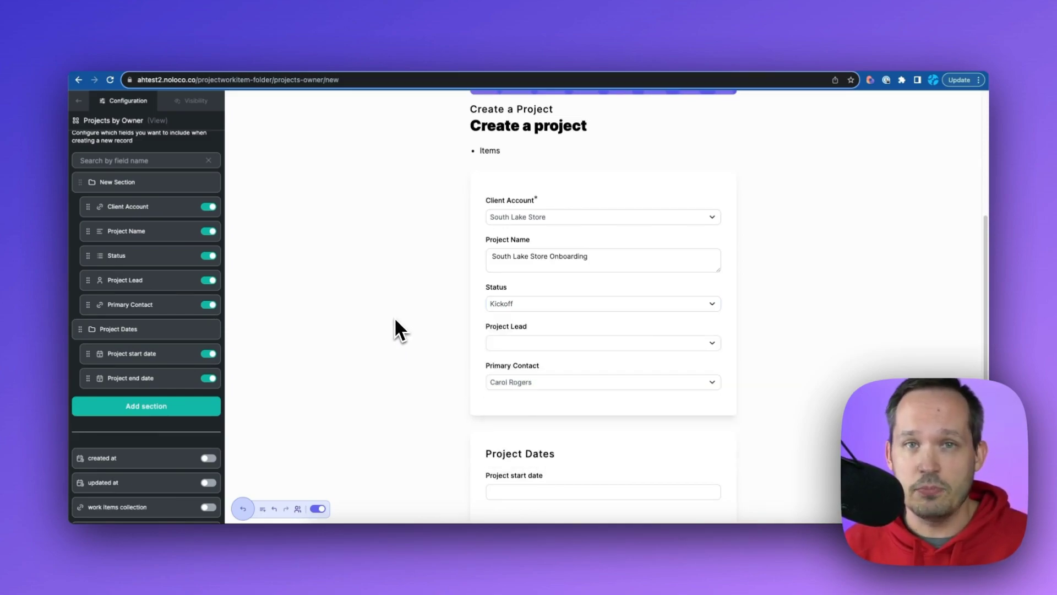
Make the Status field a hidden value always set to Kickoff
left_click(189, 255)
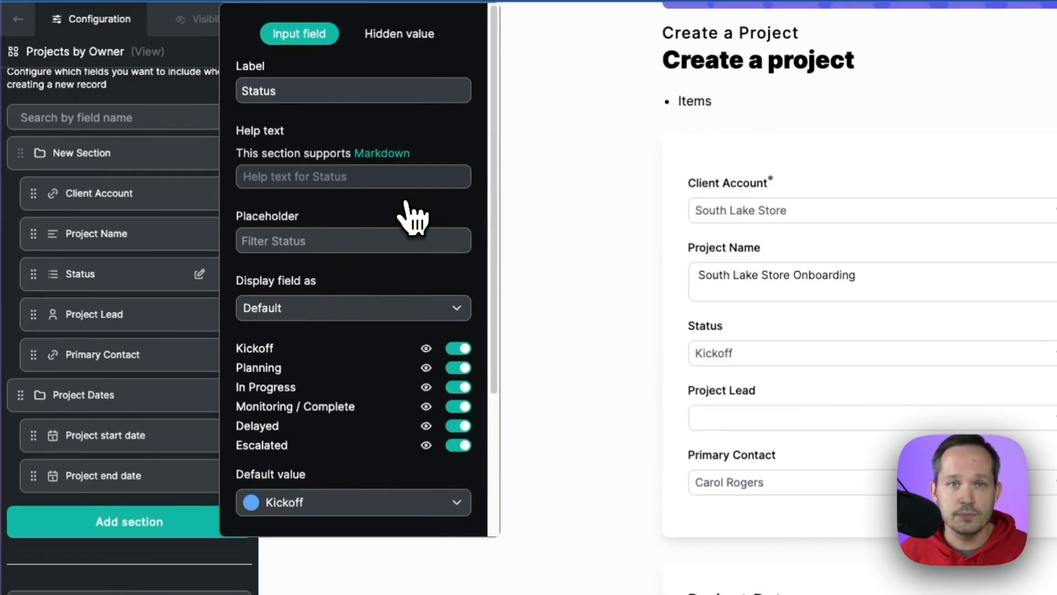
left_click(414, 44)
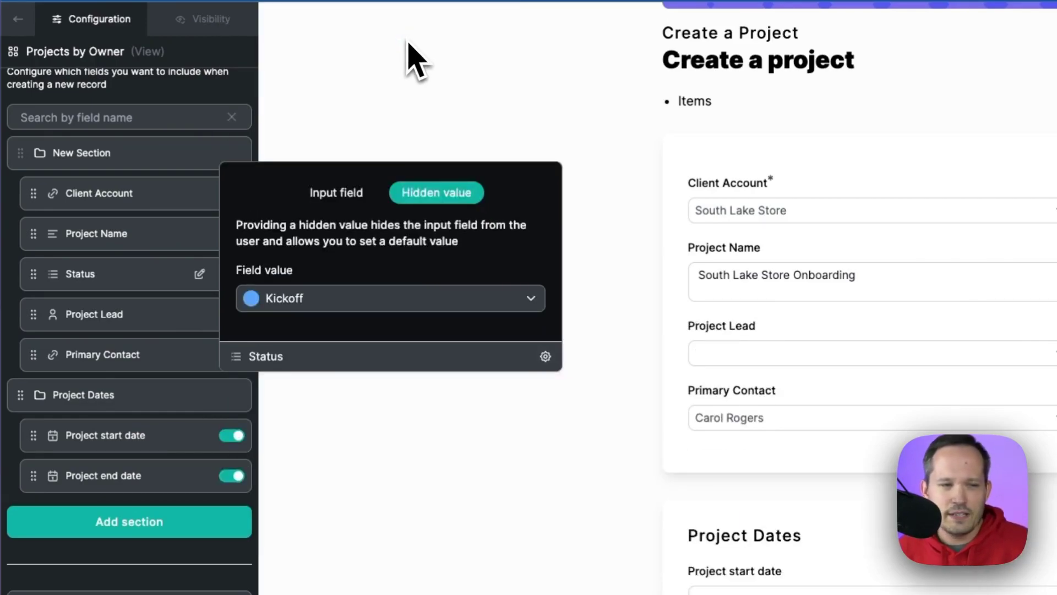
left_click(336, 193)
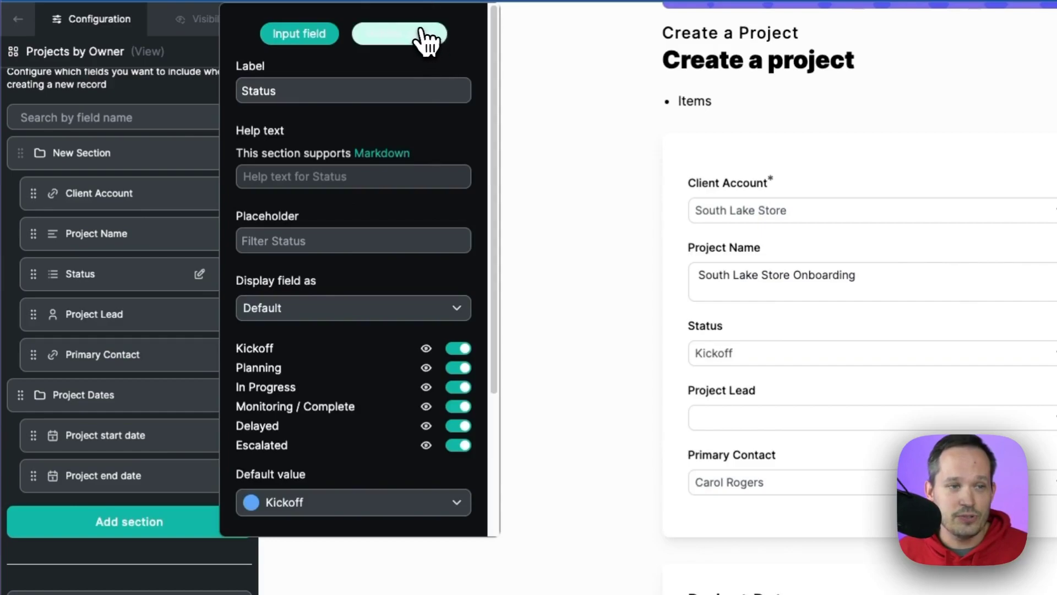
left_click(425, 42)
left_click(350, 300)
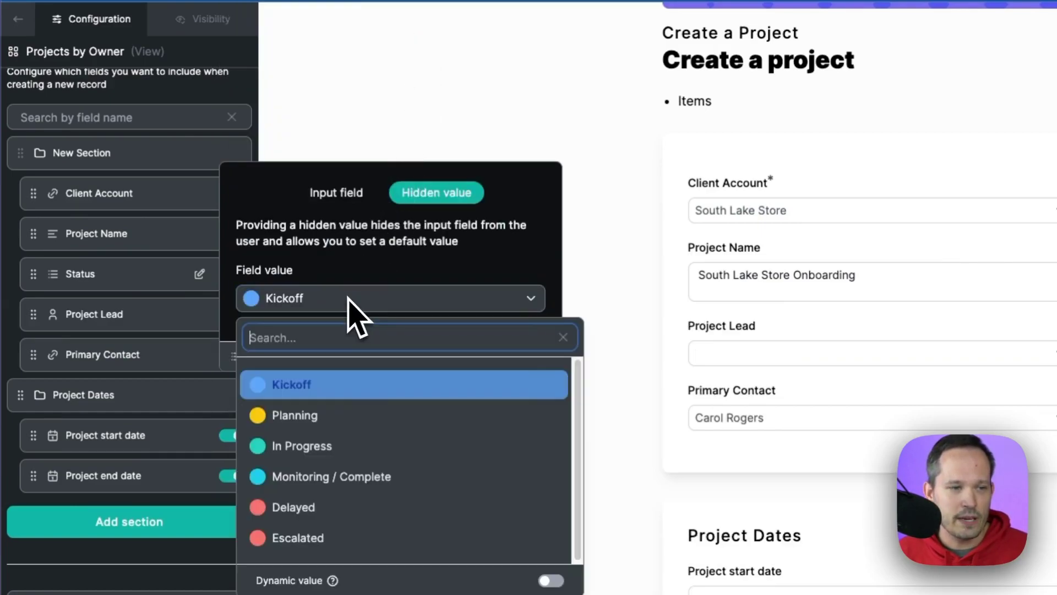
left_click(378, 297)
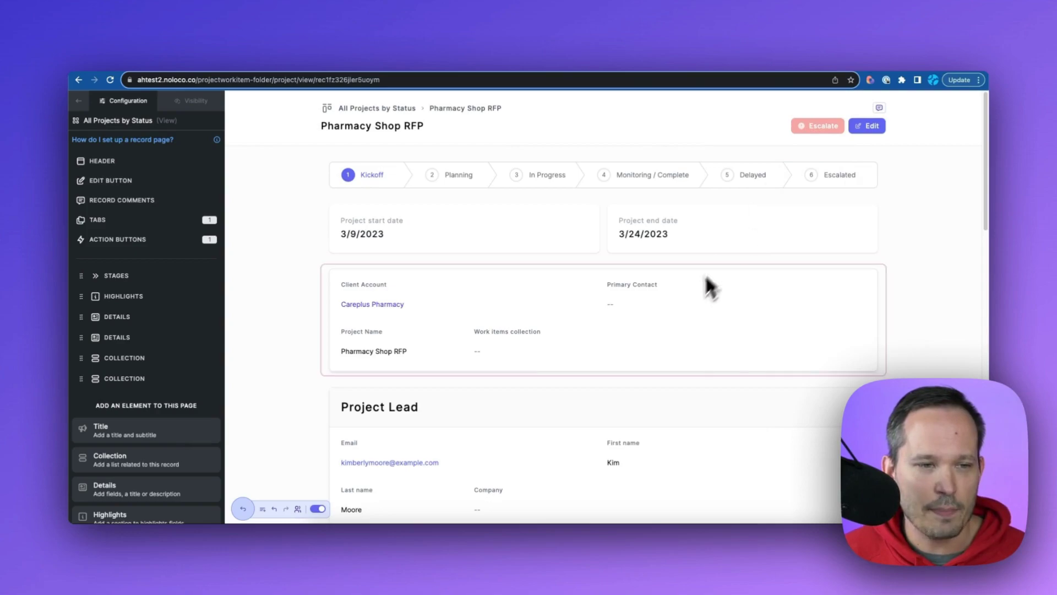
scroll(677, 316, "down", 3)
scroll(678, 331, "down", 1)
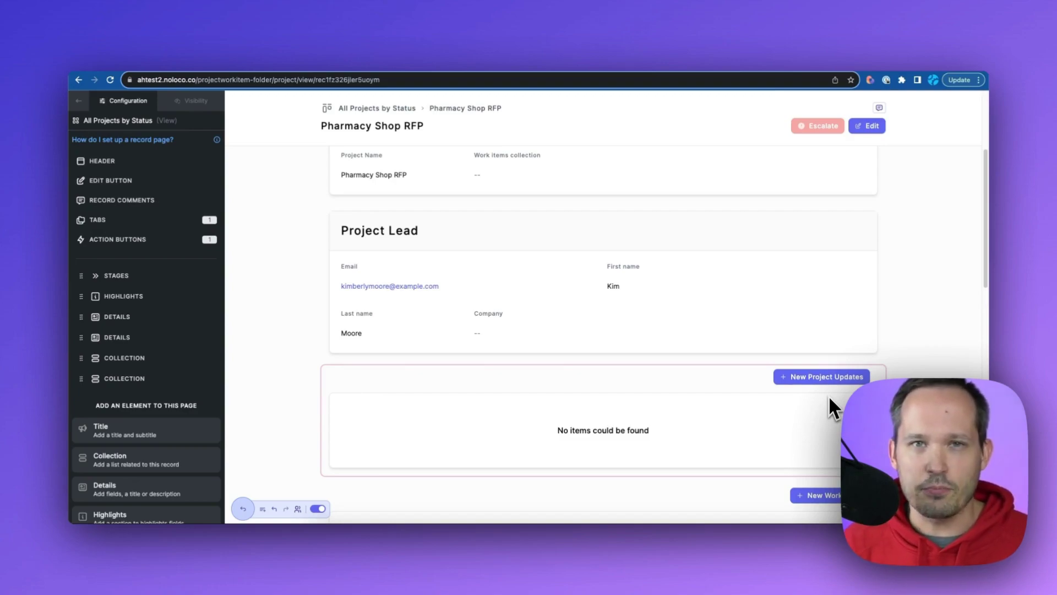
scroll(828, 395, "up", 5)
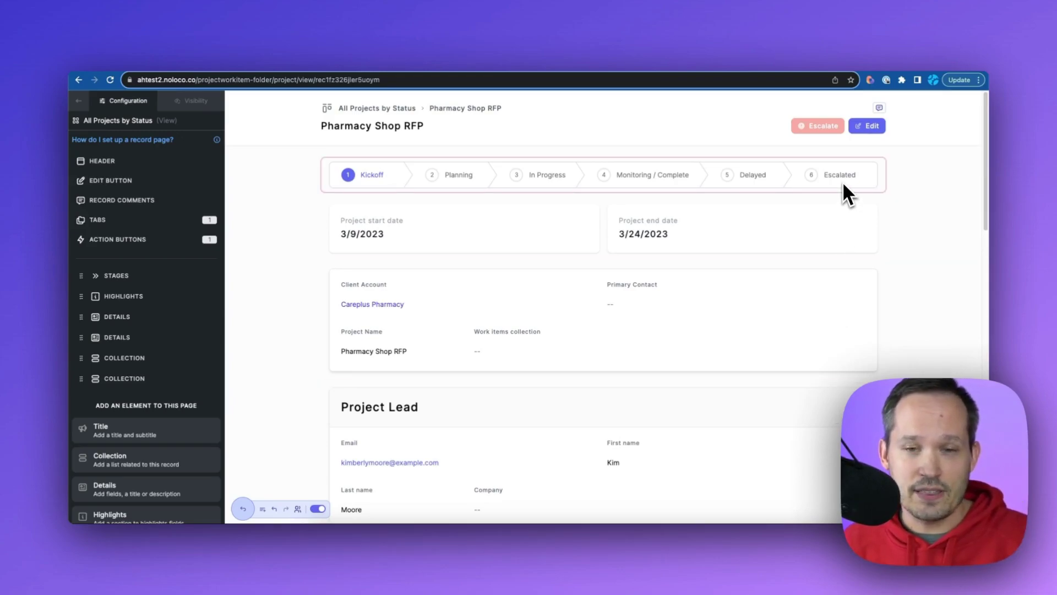
scroll(787, 236, "down", 4)
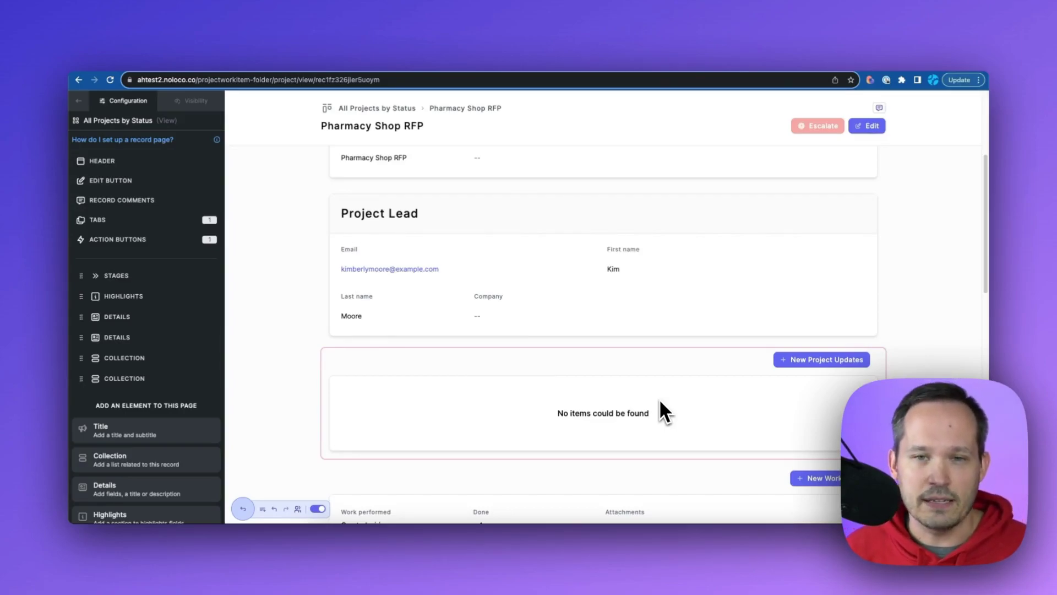
Edit the Escalate button and keep its create-record action on the project updates collection
left_click(127, 240)
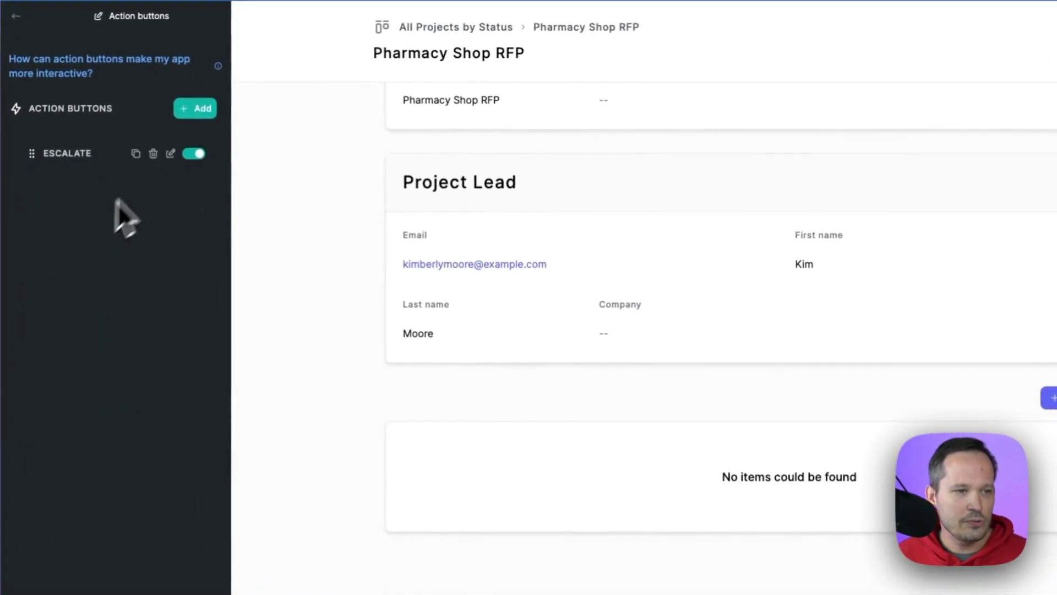
left_click(171, 153)
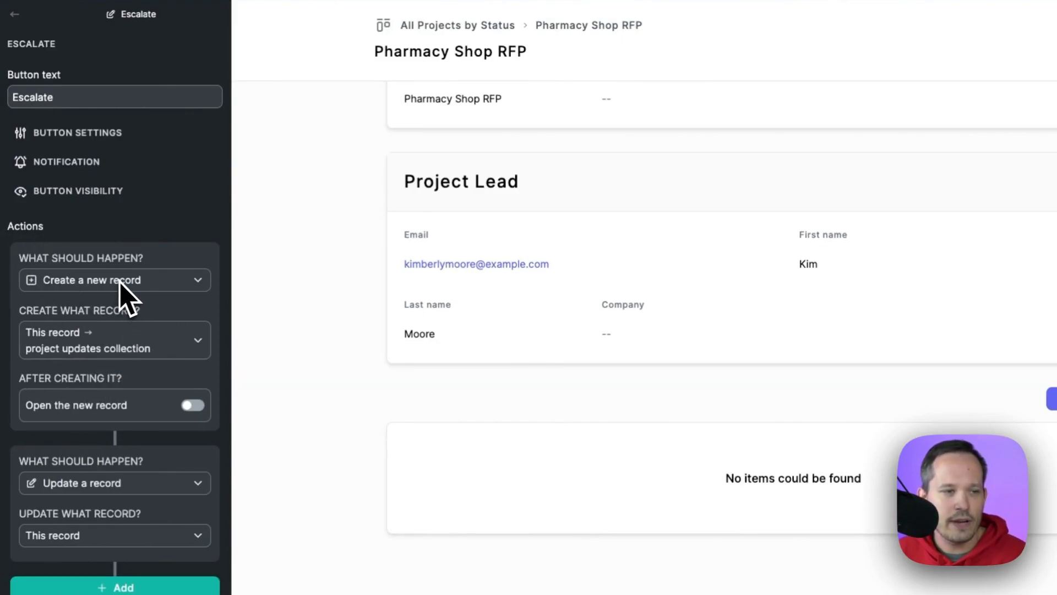
scroll(468, 430, "down", 1)
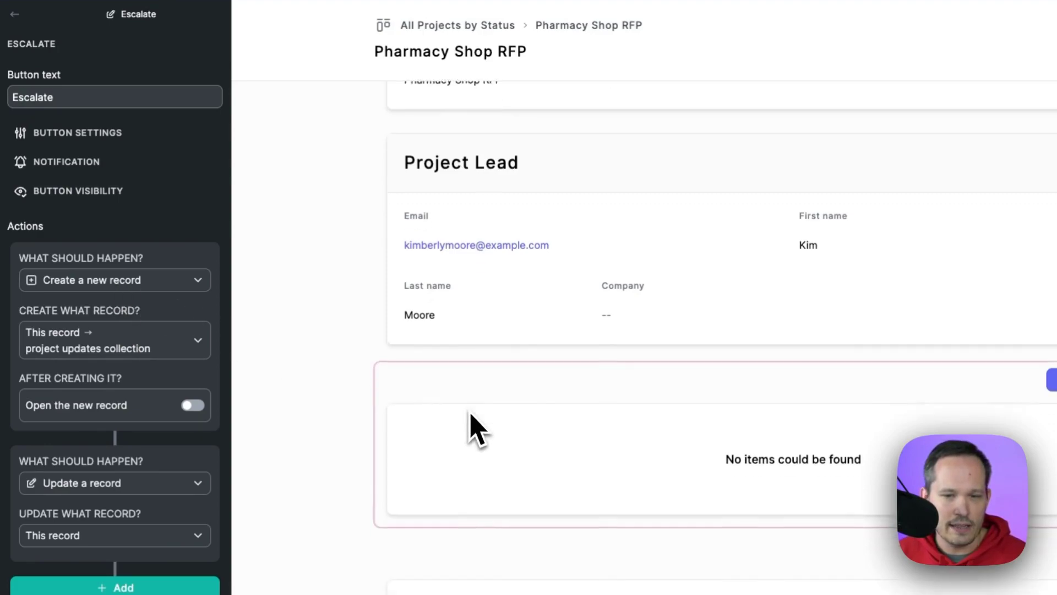
left_click(116, 348)
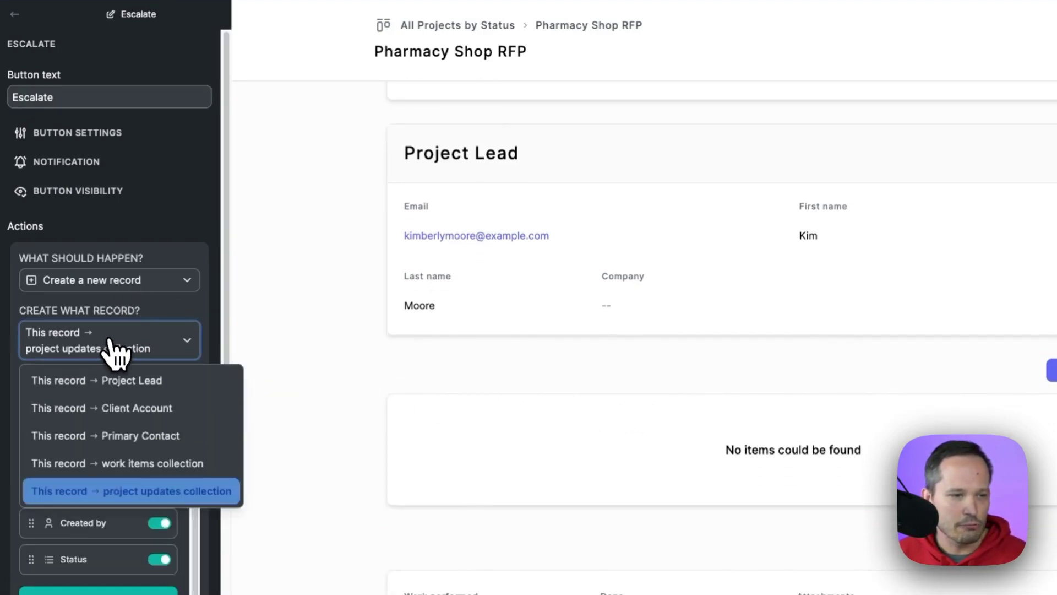
left_click(162, 247)
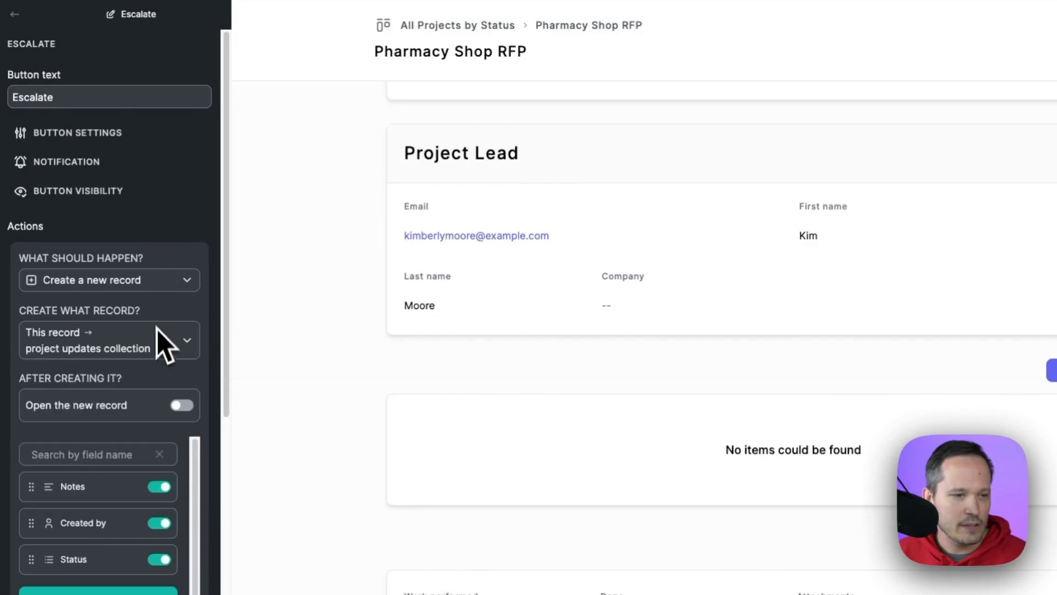
Collapse the new update's fields and add a third, empty action step
scroll(168, 350, "down", 3)
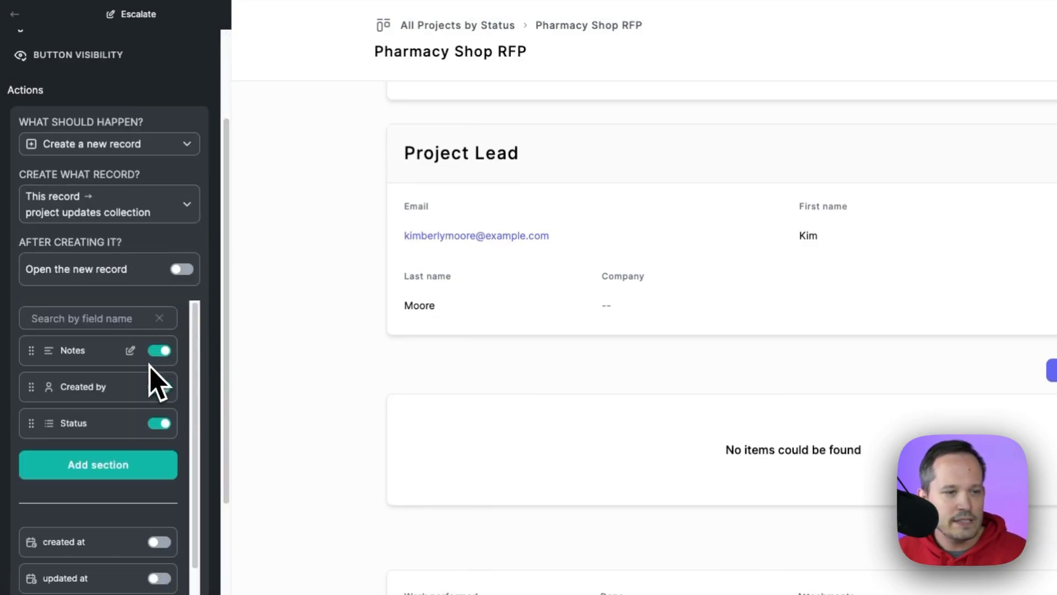
scroll(150, 366, "down", 1)
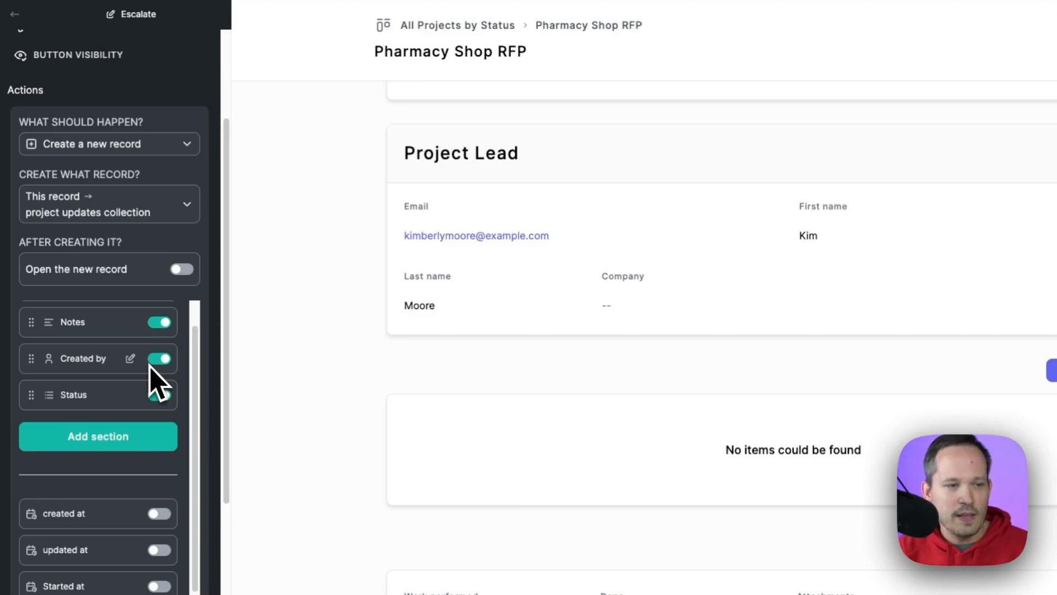
scroll(156, 382, "up", 1)
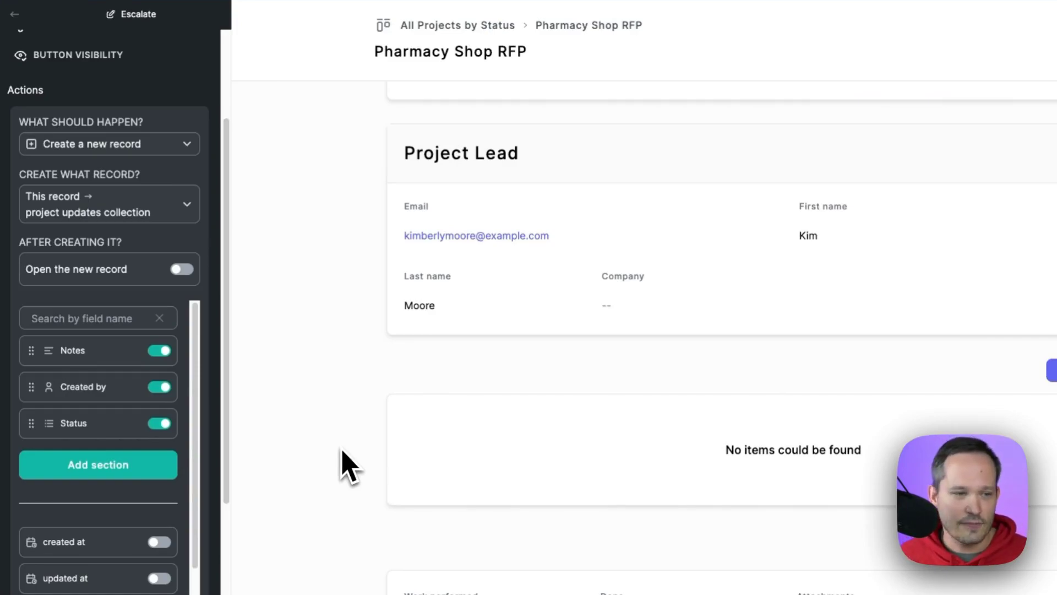
left_click(161, 464)
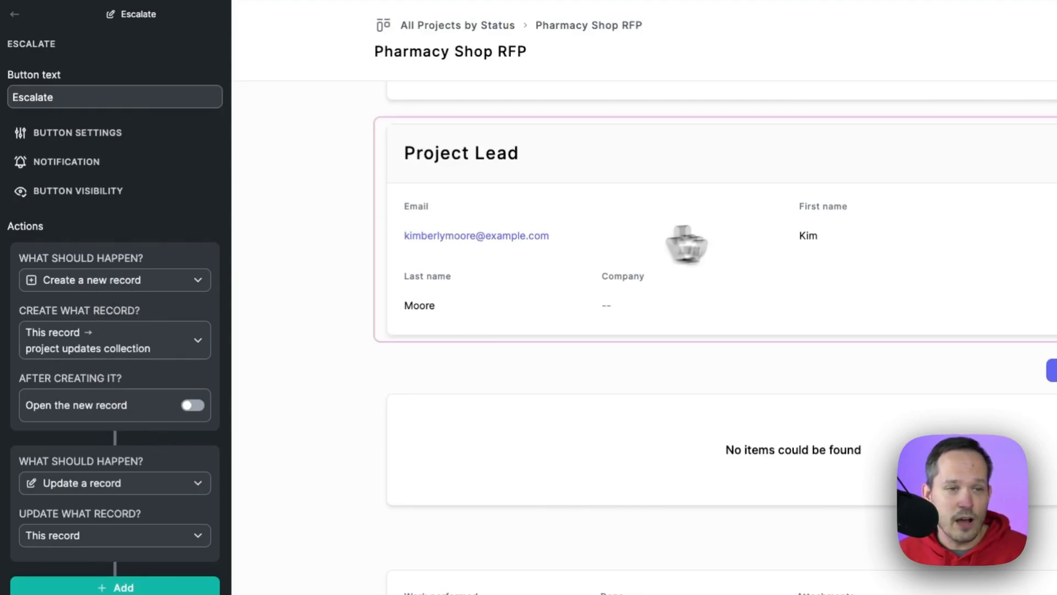
scroll(715, 251, "up", 5)
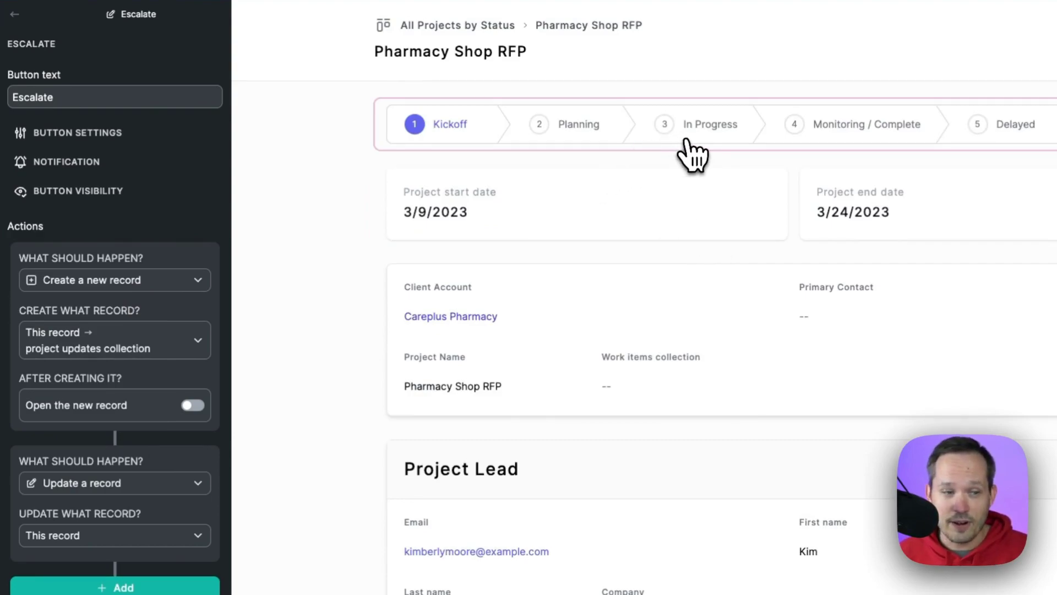
left_click(137, 588)
Escalate Pharmacy Shop RFP with a note that it will run 20% over budget
left_click(134, 567)
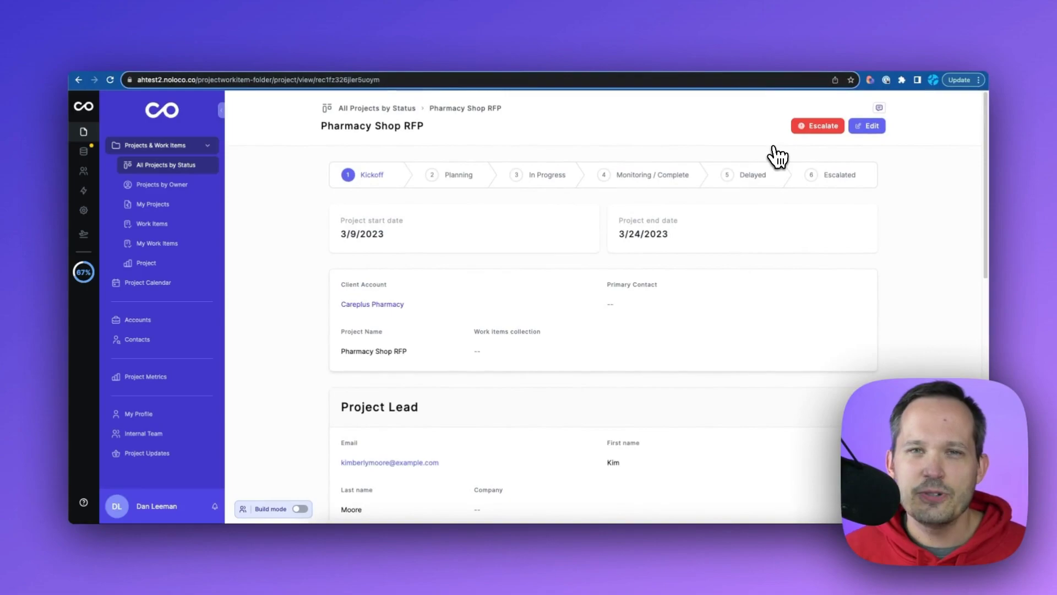
left_click(807, 130)
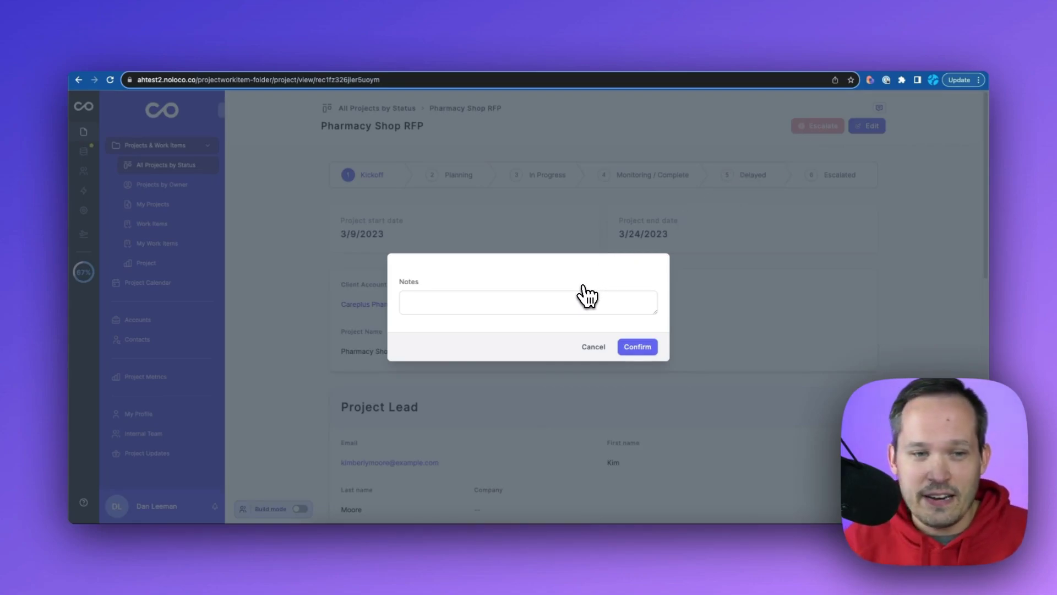
left_click(466, 303)
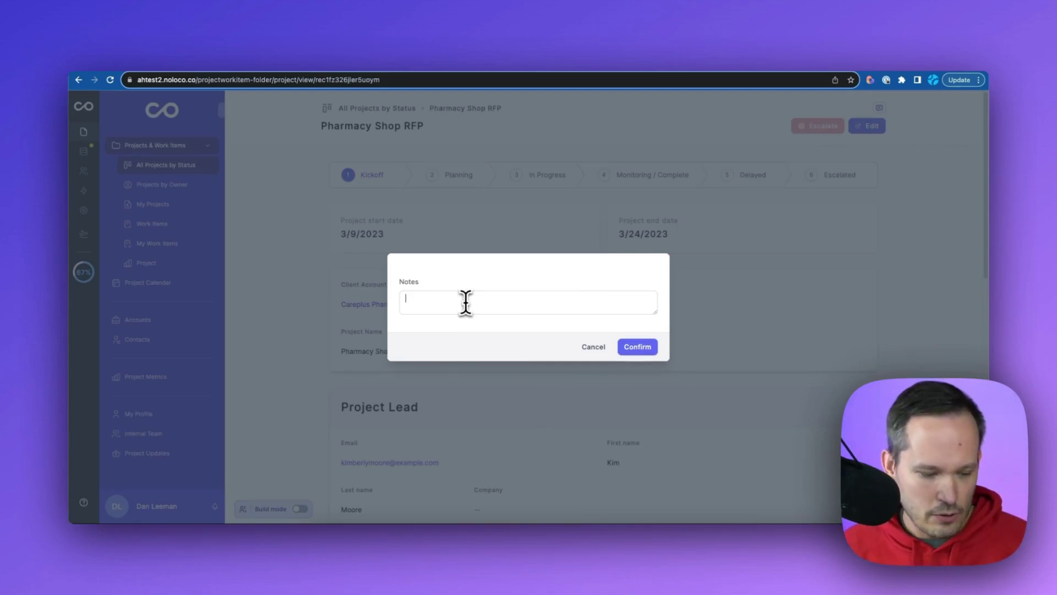
type("Project is going to be over budget by 20%")
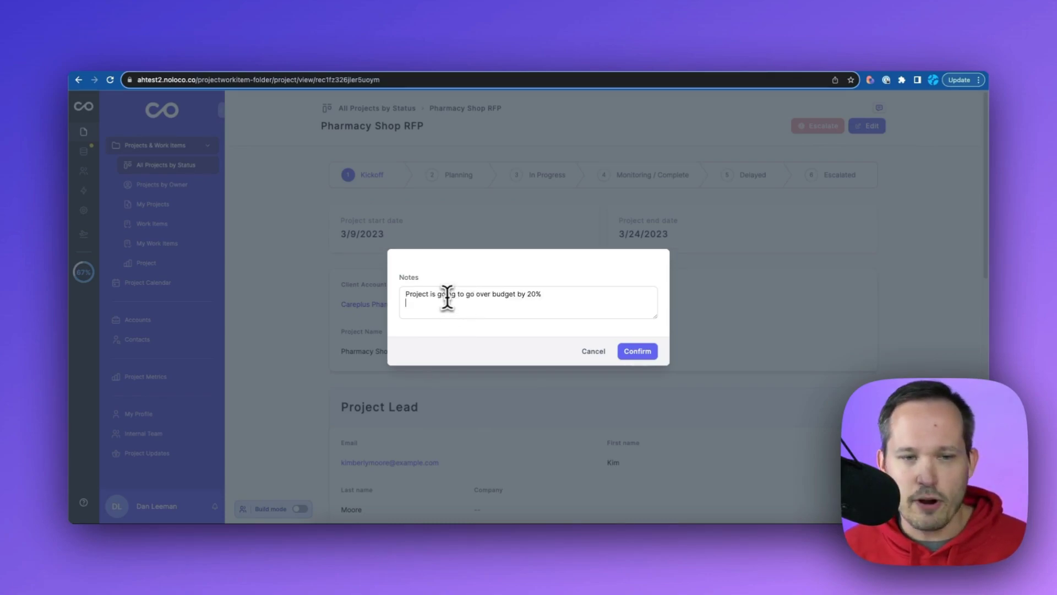
left_click(631, 353)
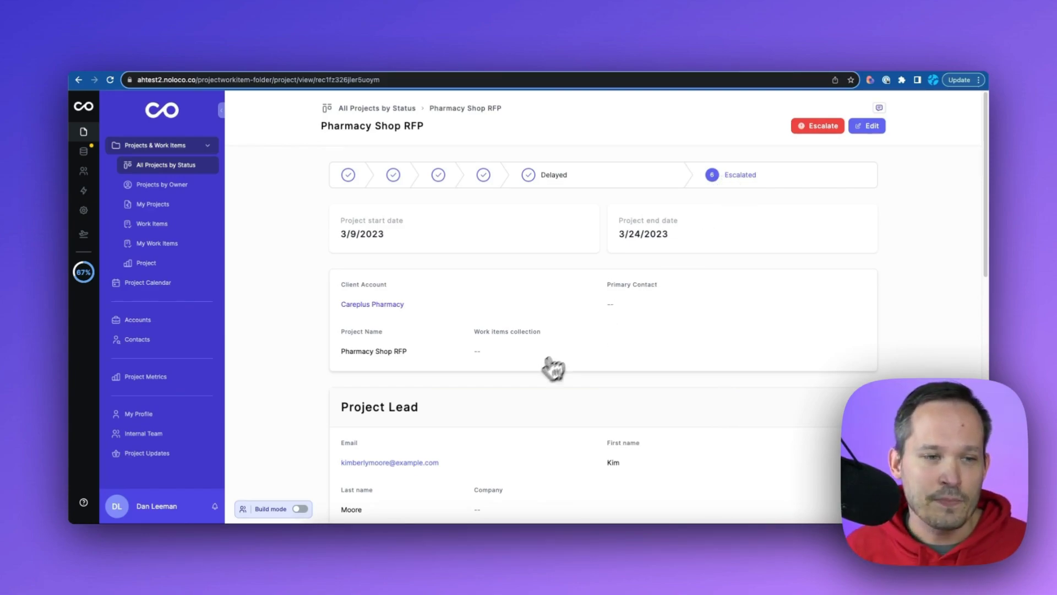
scroll(538, 377, "down", 5)
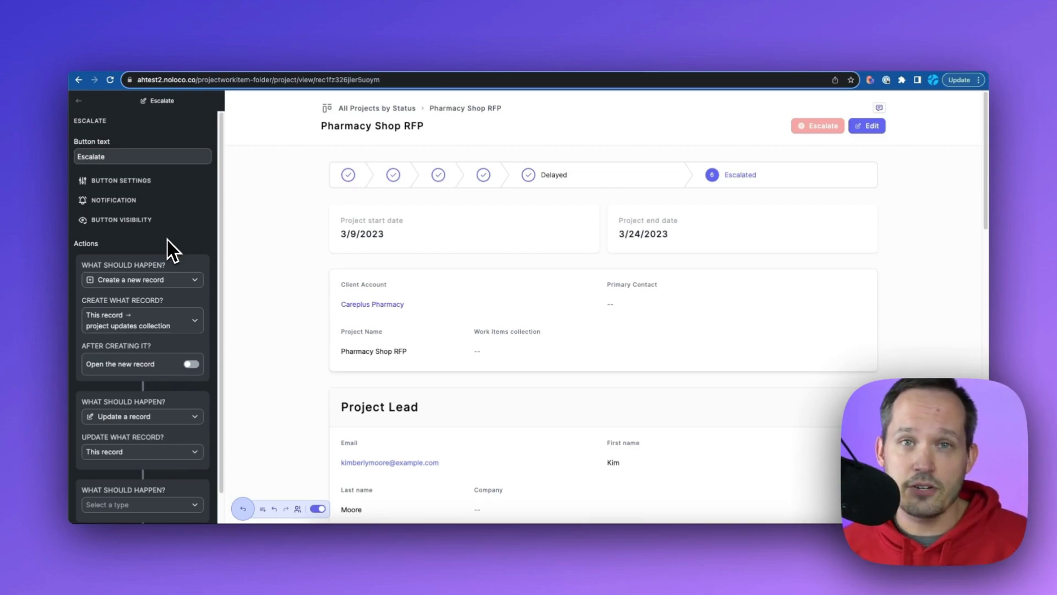
Add a new Button visibility rule based on the project's Status field
left_click(142, 226)
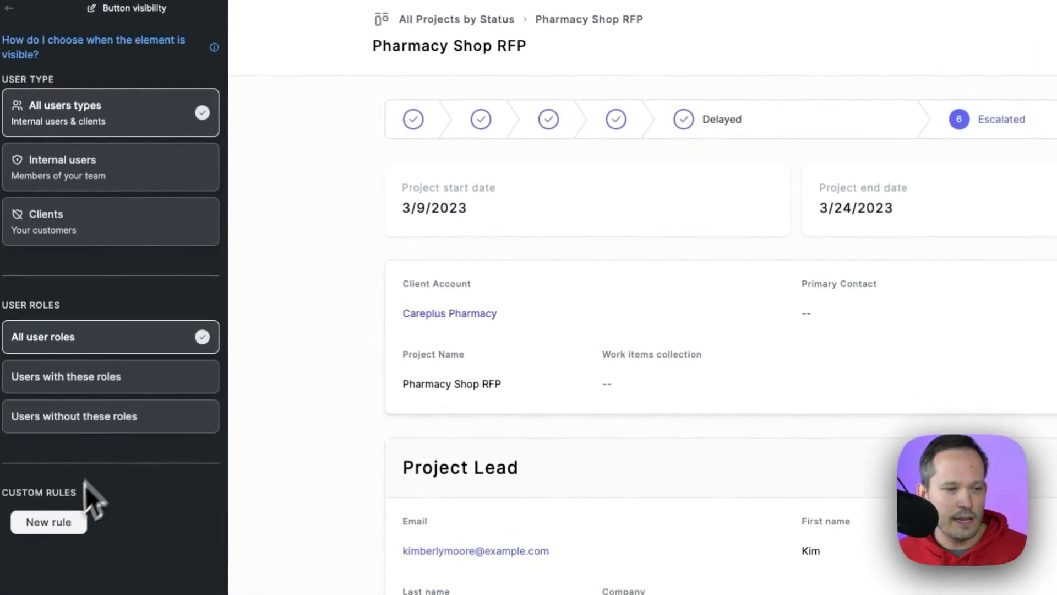
left_click(57, 527)
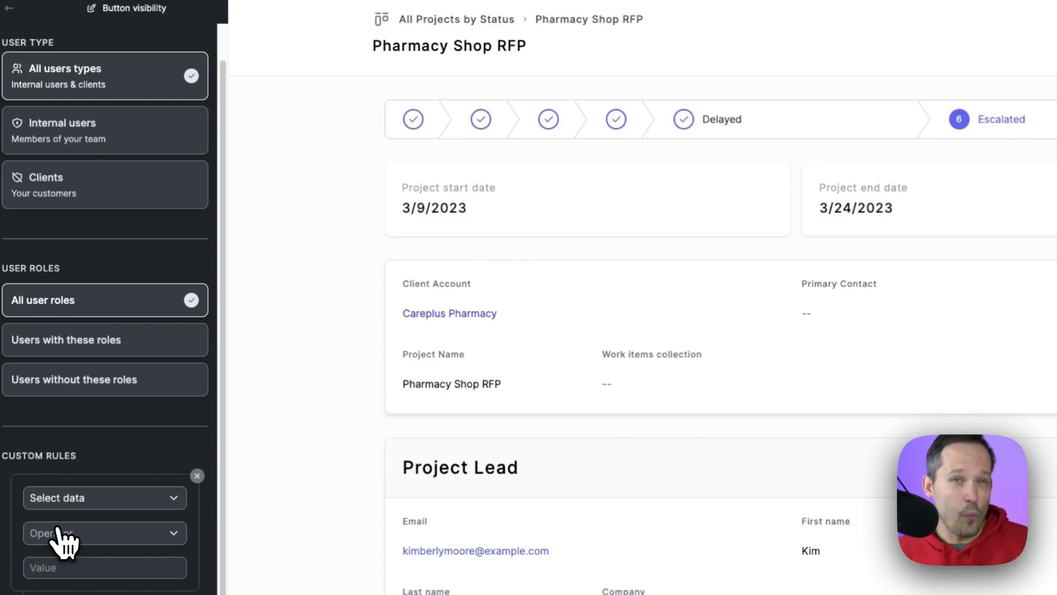
left_click(88, 501)
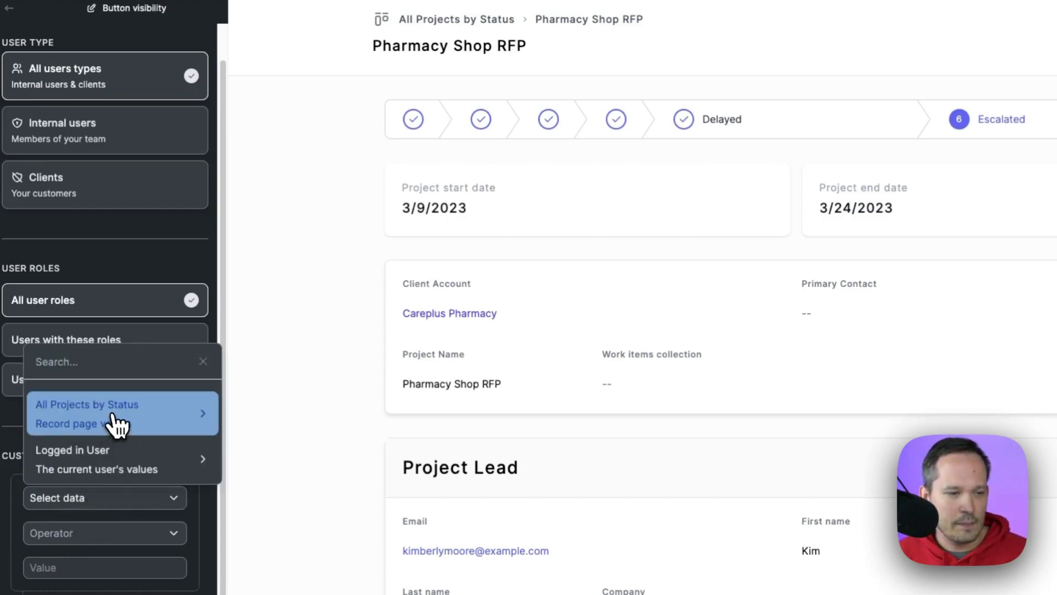
left_click(113, 415)
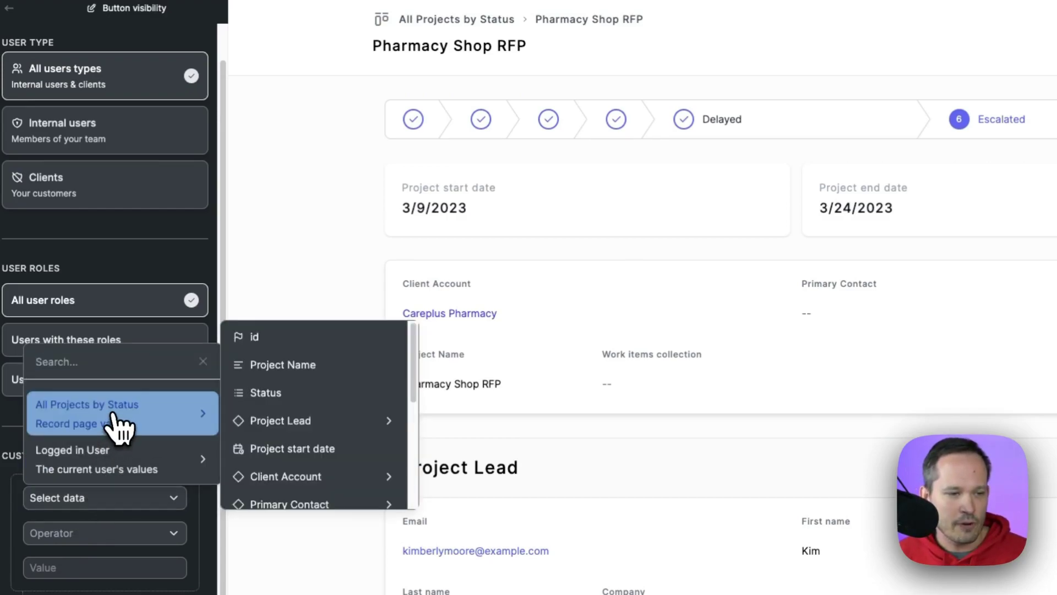
left_click(303, 395)
Set the rule to Status 'Is not one of' Escalated and Kickoff, as fixed values
scroll(165, 512, "down", 1)
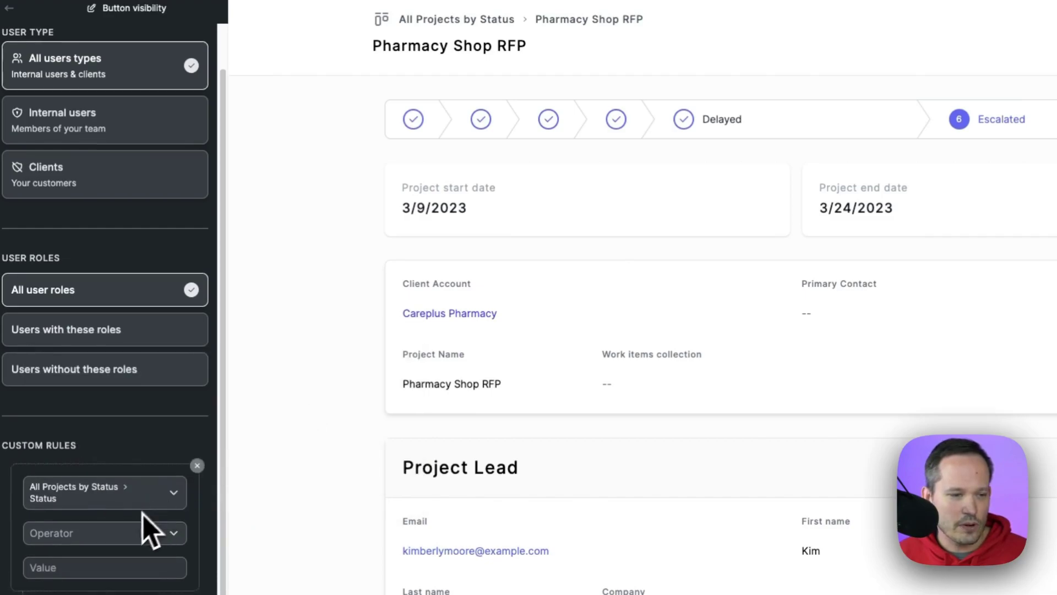
left_click(129, 533)
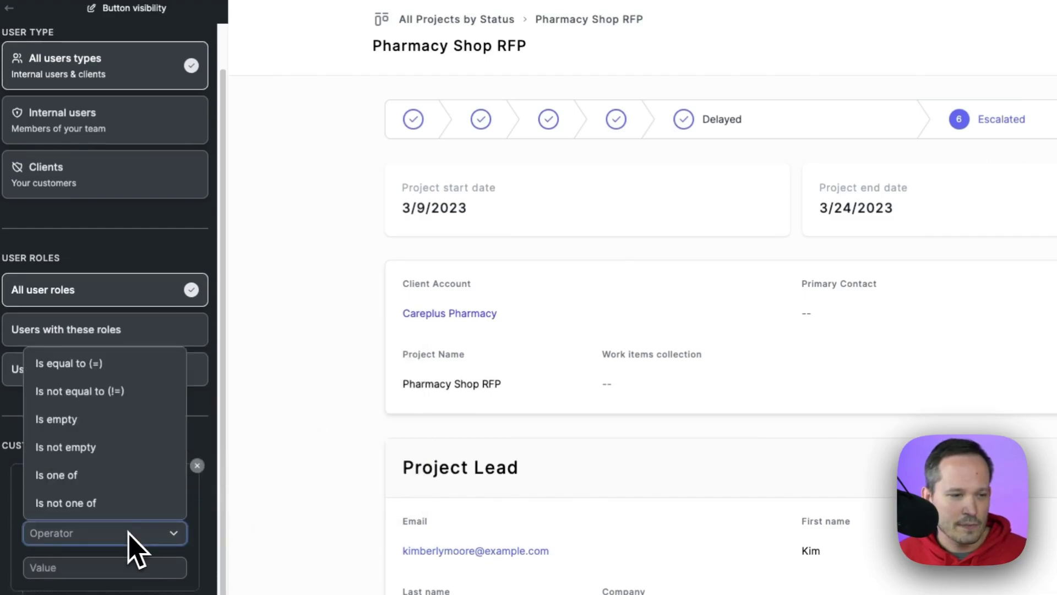
left_click(111, 504)
left_click(91, 568)
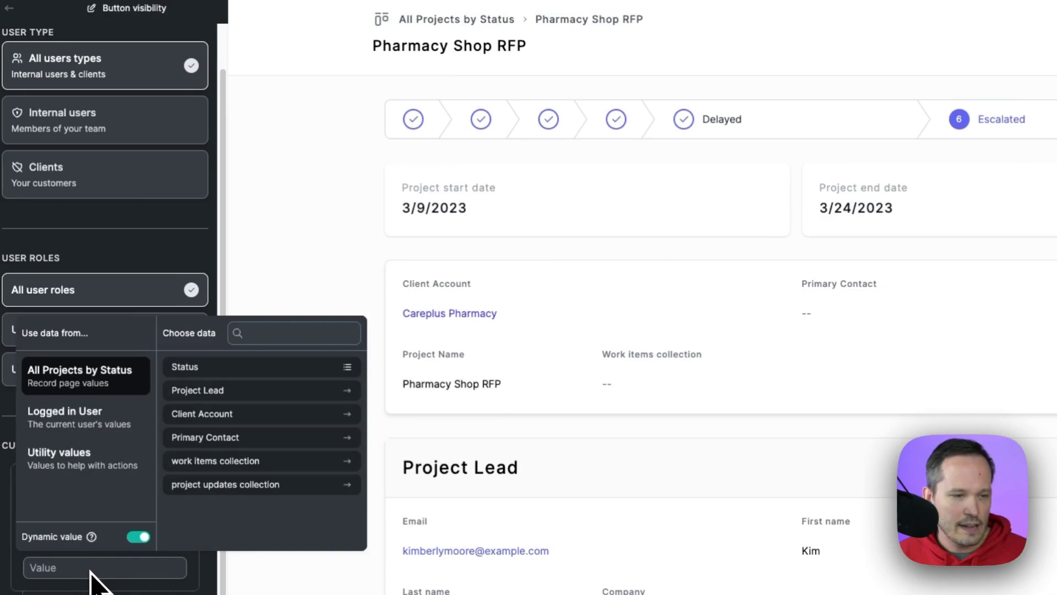
left_click(138, 538)
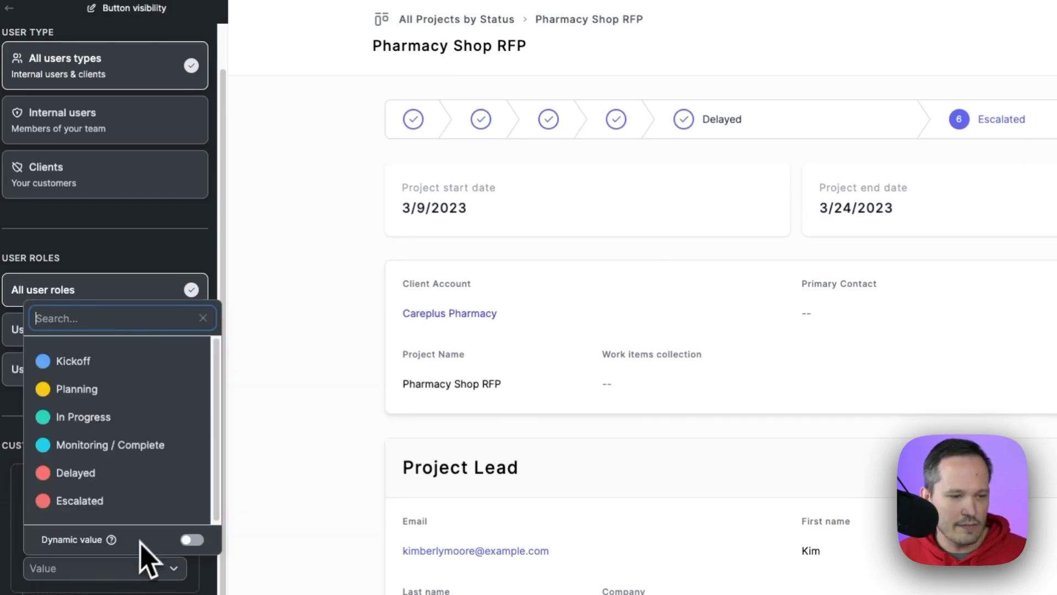
left_click(103, 501)
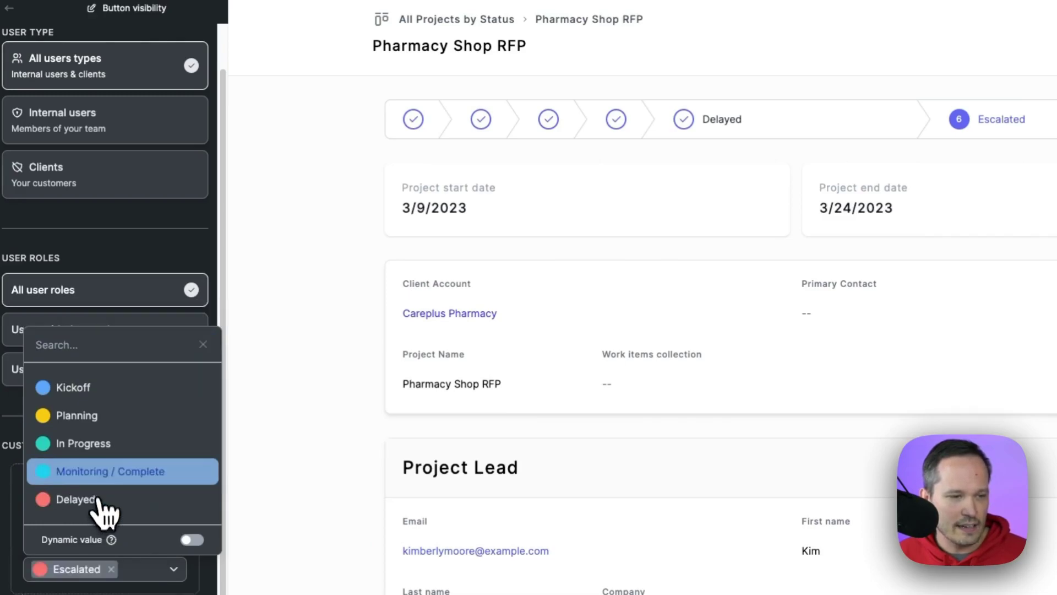
left_click(100, 394)
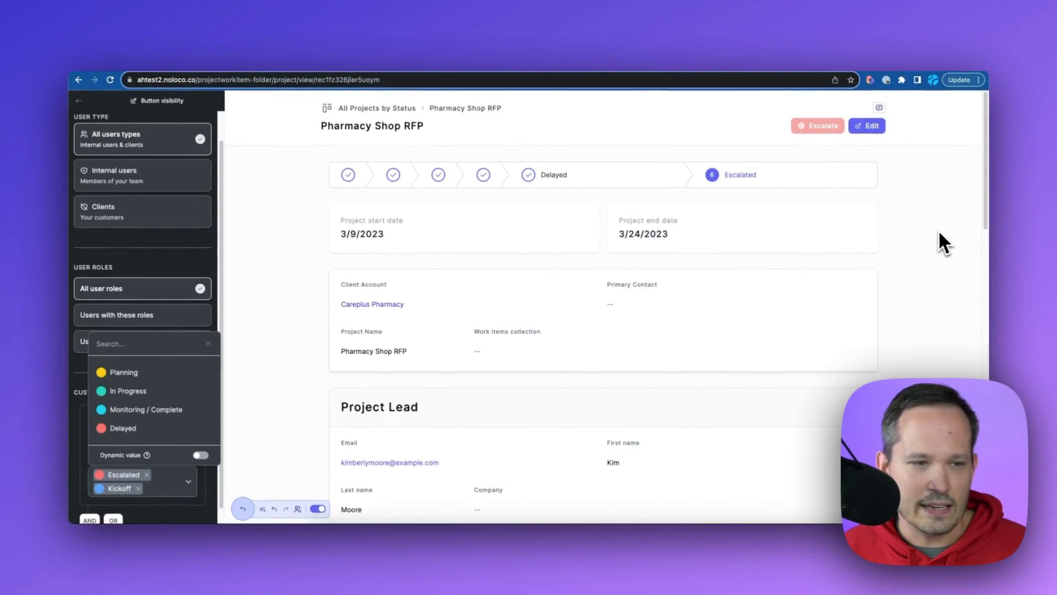
left_click(938, 230)
Turn off Build mode to view the record page as a regular user
left_click(317, 508)
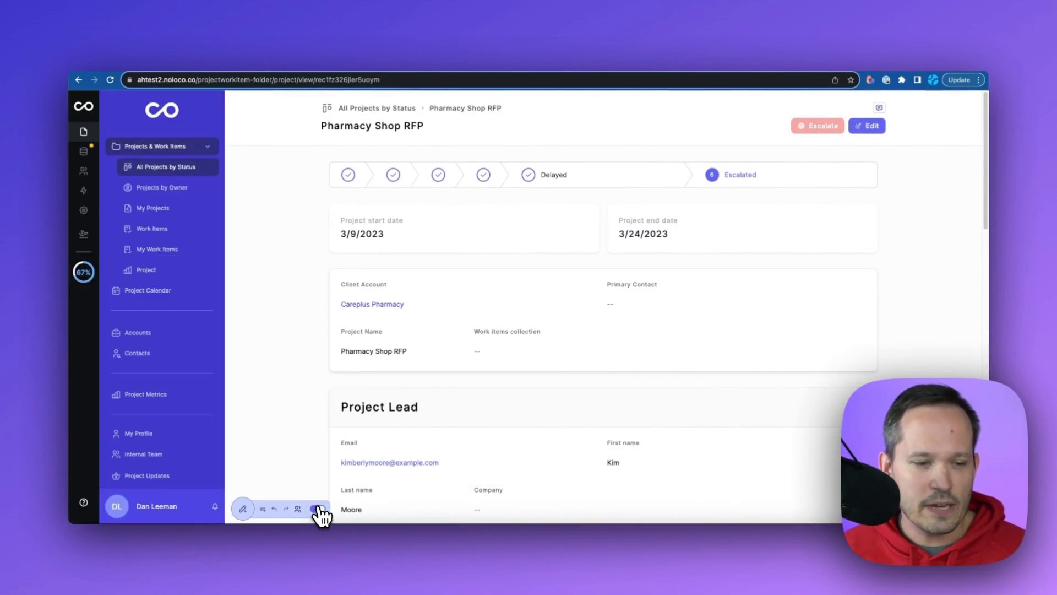